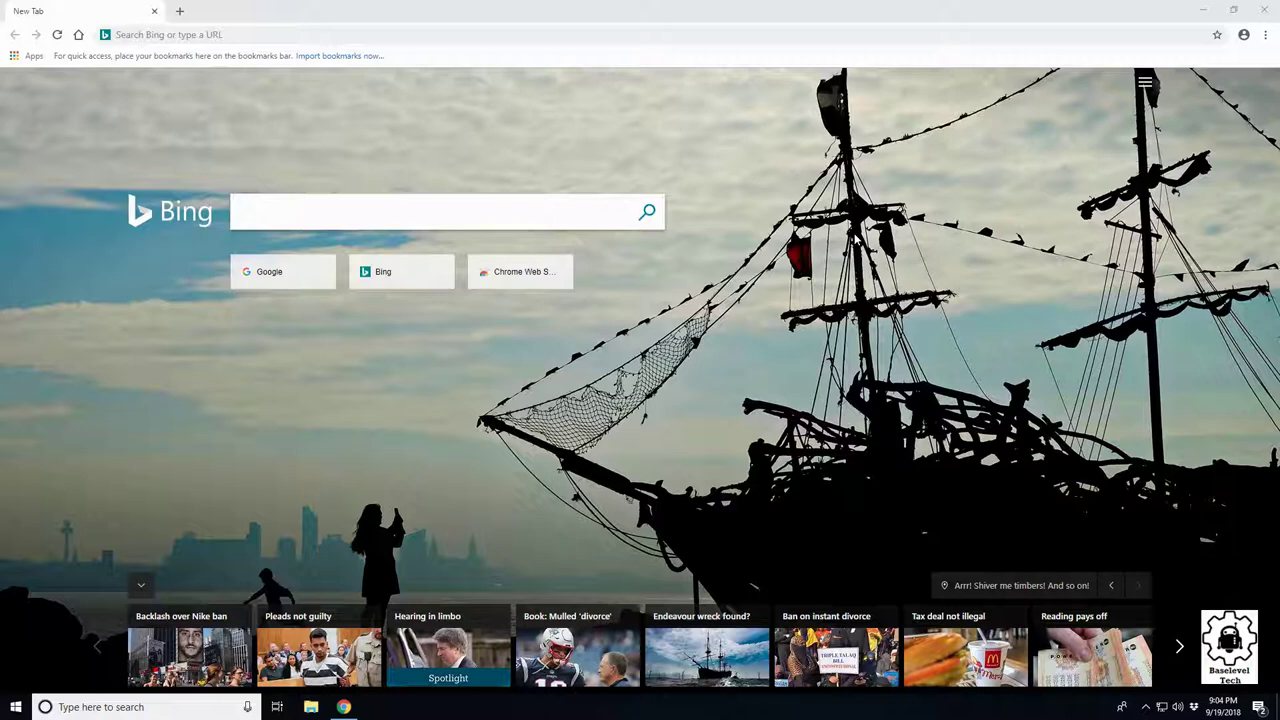
# - Load the current Bing home page in a new tab and dismiss Bing's extension suggestion
pyautogui.click(179, 11)
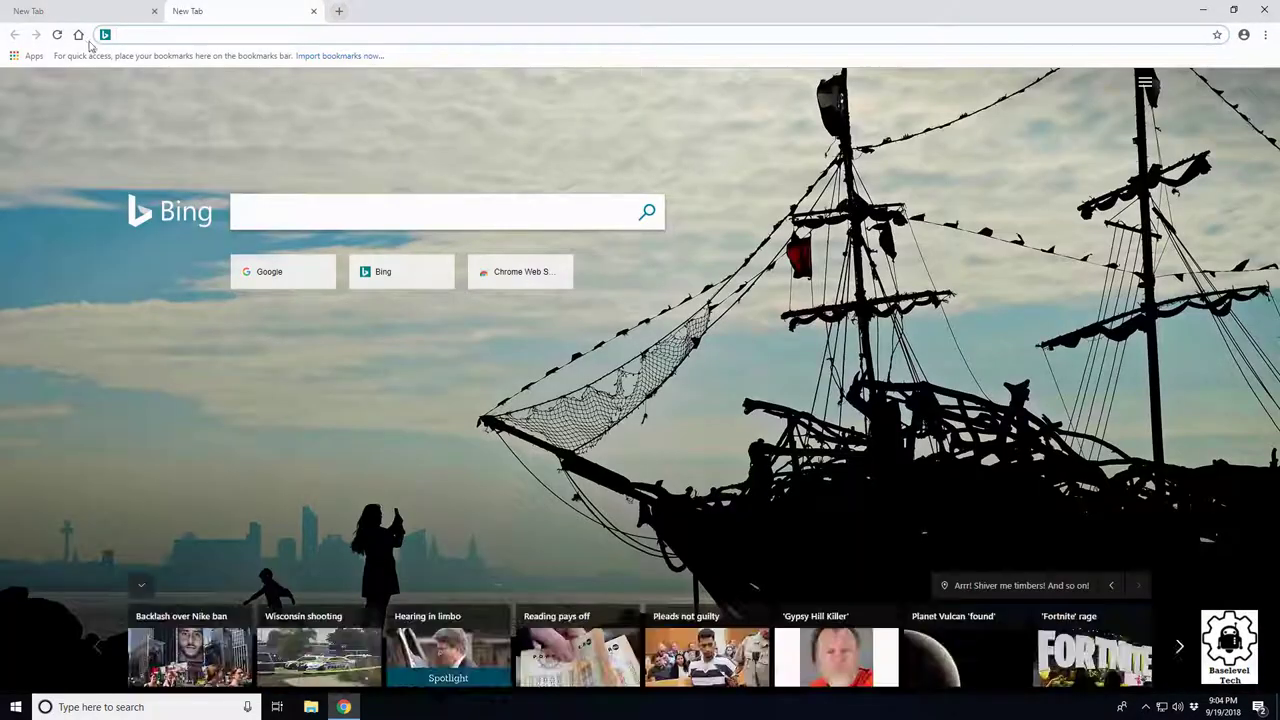
pyautogui.click(79, 35)
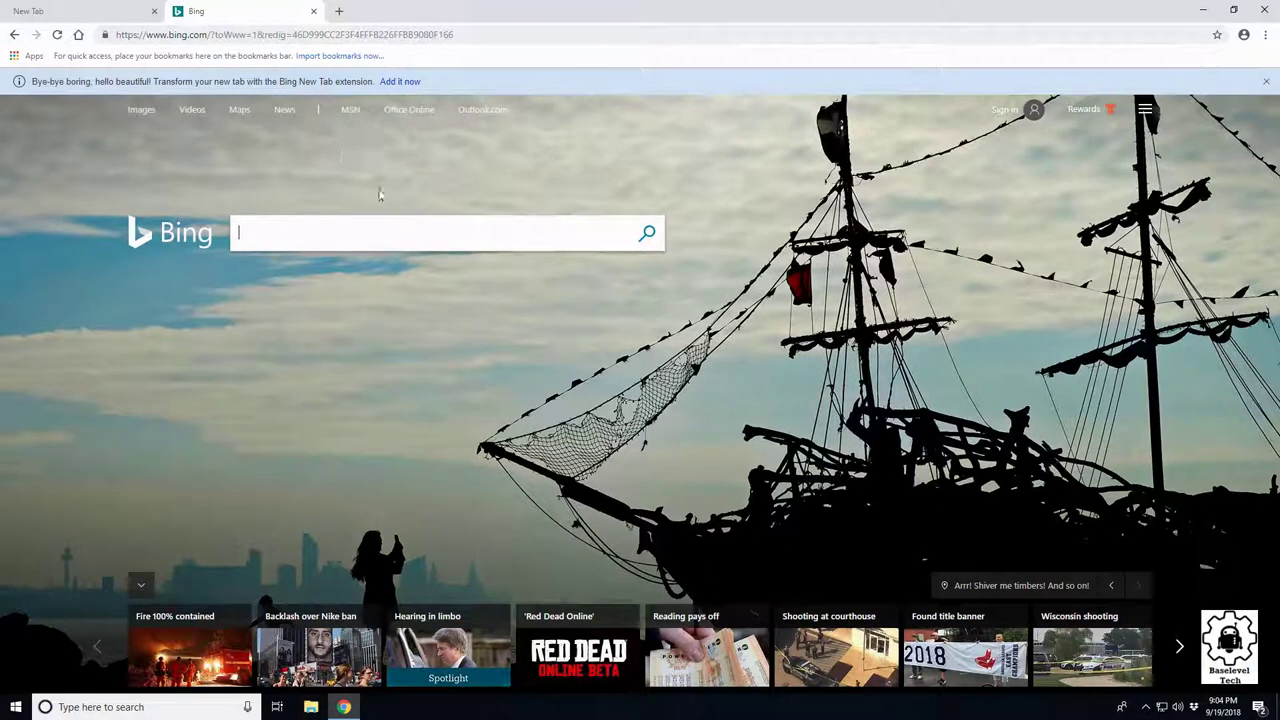
pyautogui.click(1263, 80)
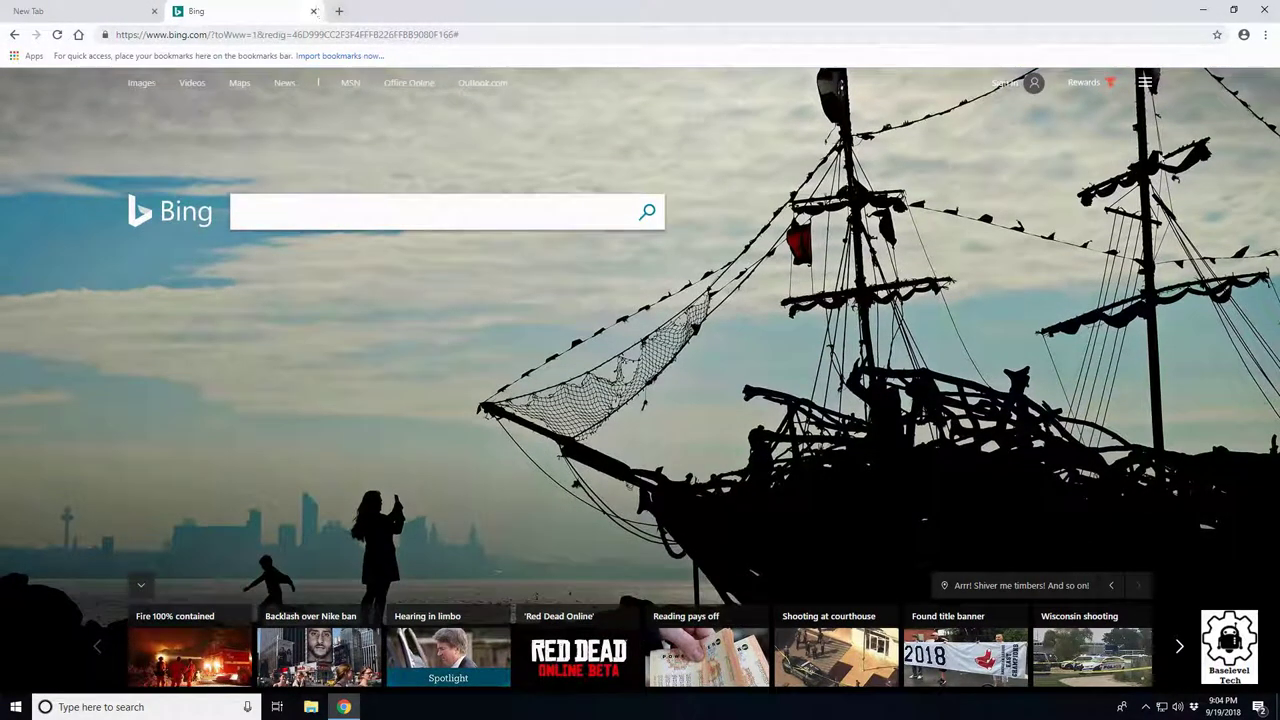
pyautogui.click(1266, 36)
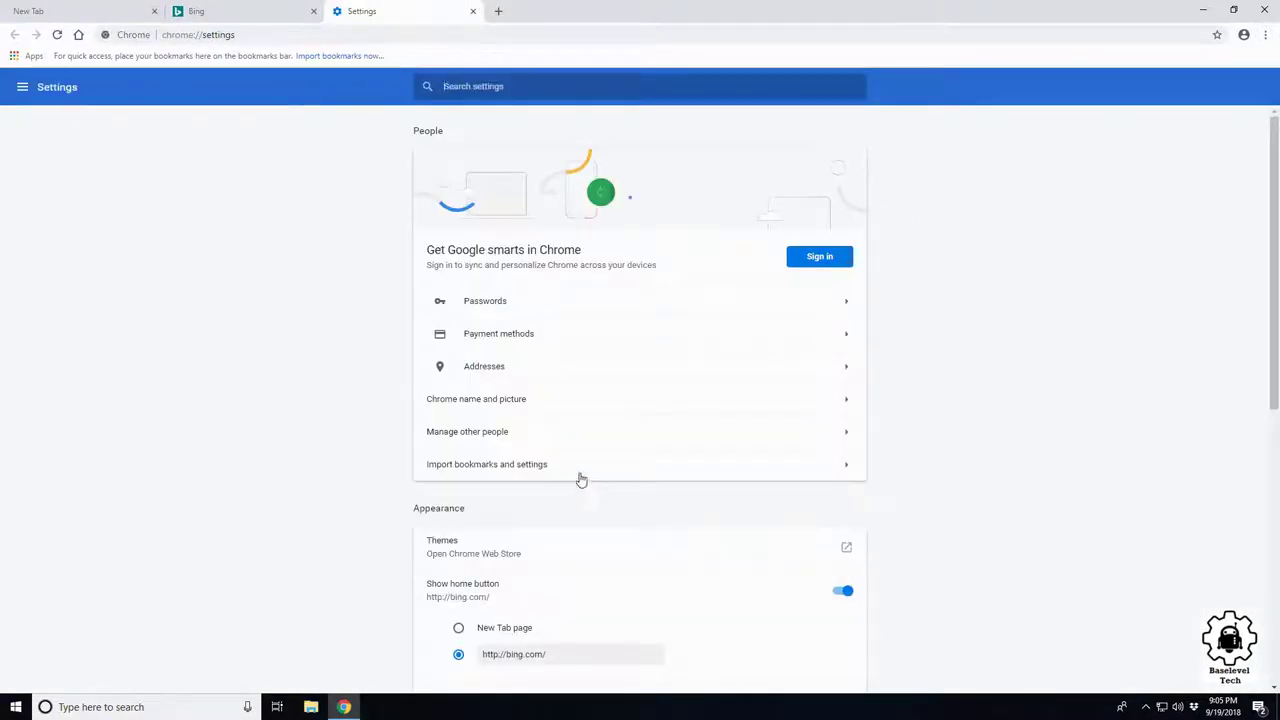
# - In Appearance settings, replace the bing.com home page address with google.com
pyautogui.scroll(-1, 578, 460)
pyautogui.scroll(-1, 551, 443)
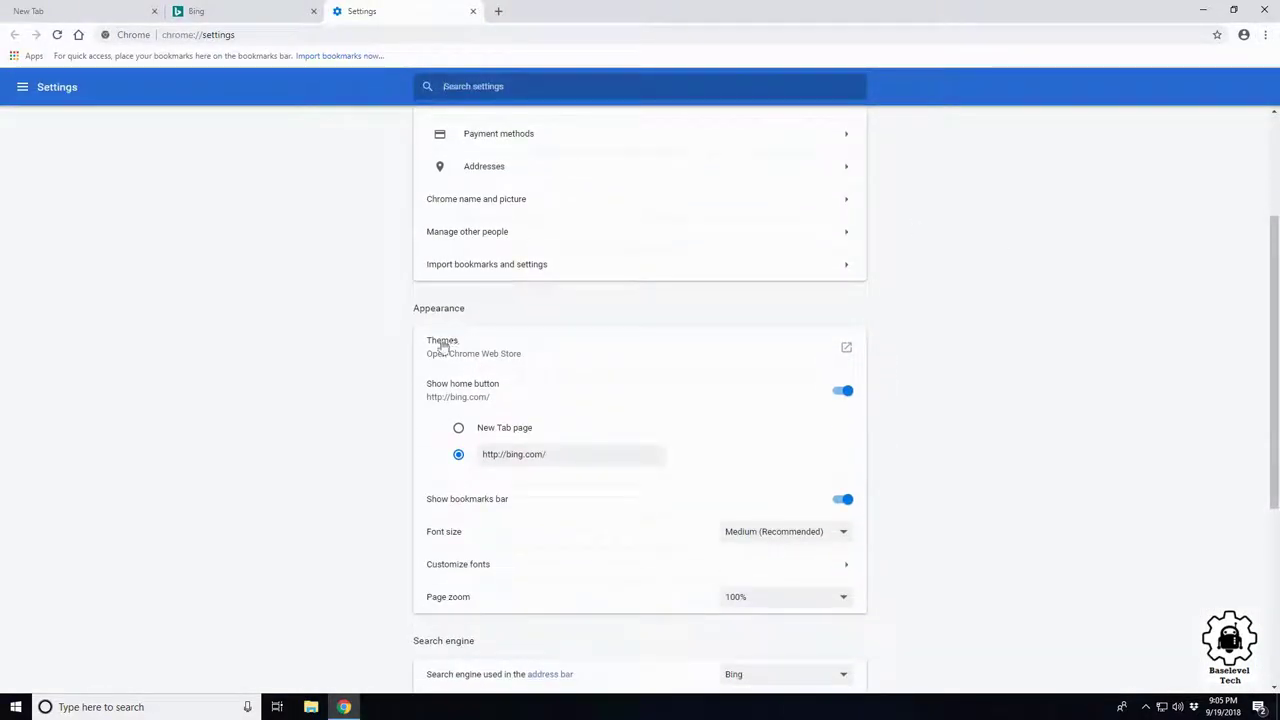
pyautogui.scroll(-1, 466, 408)
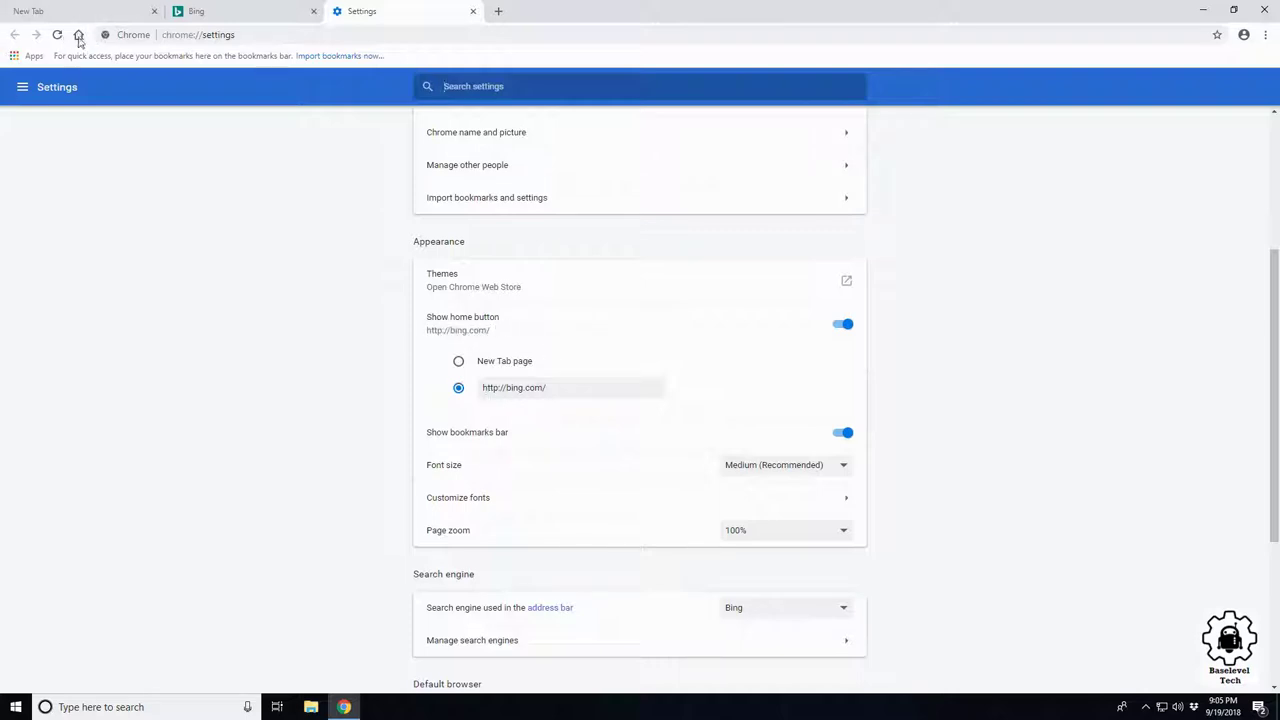
pyautogui.click(557, 388)
pyautogui.write('google')
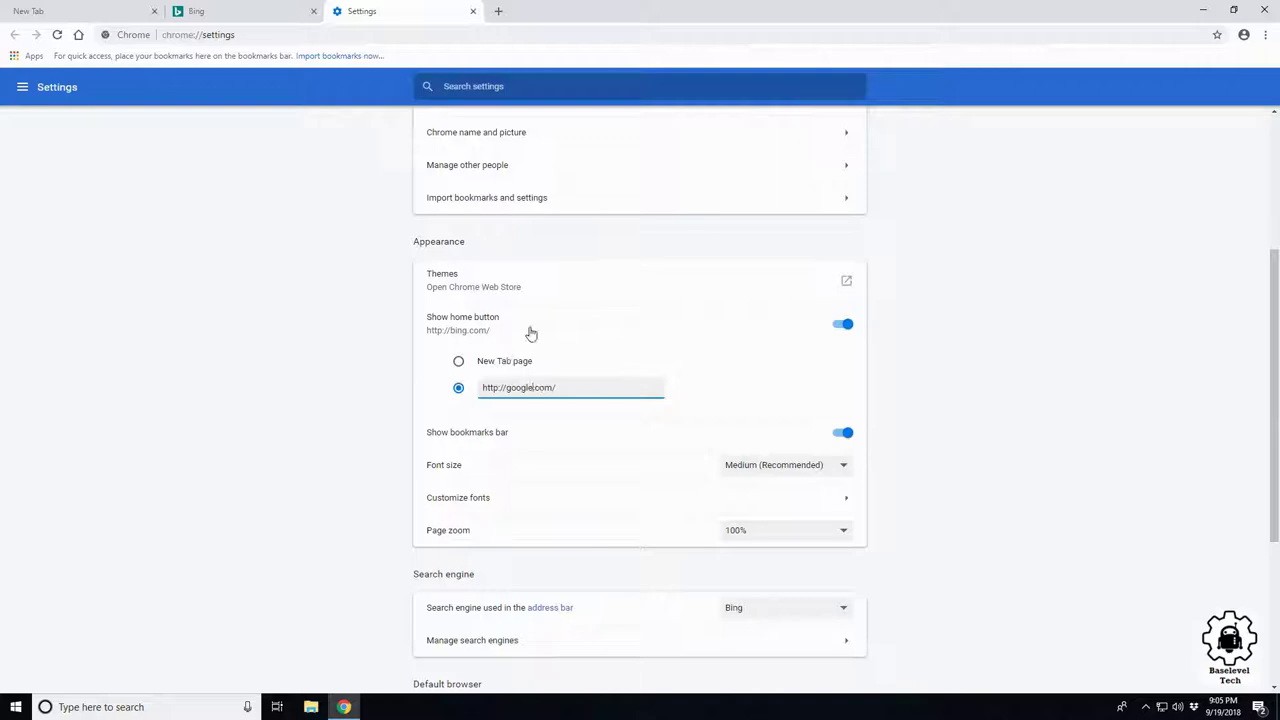
pyautogui.click(953, 377)
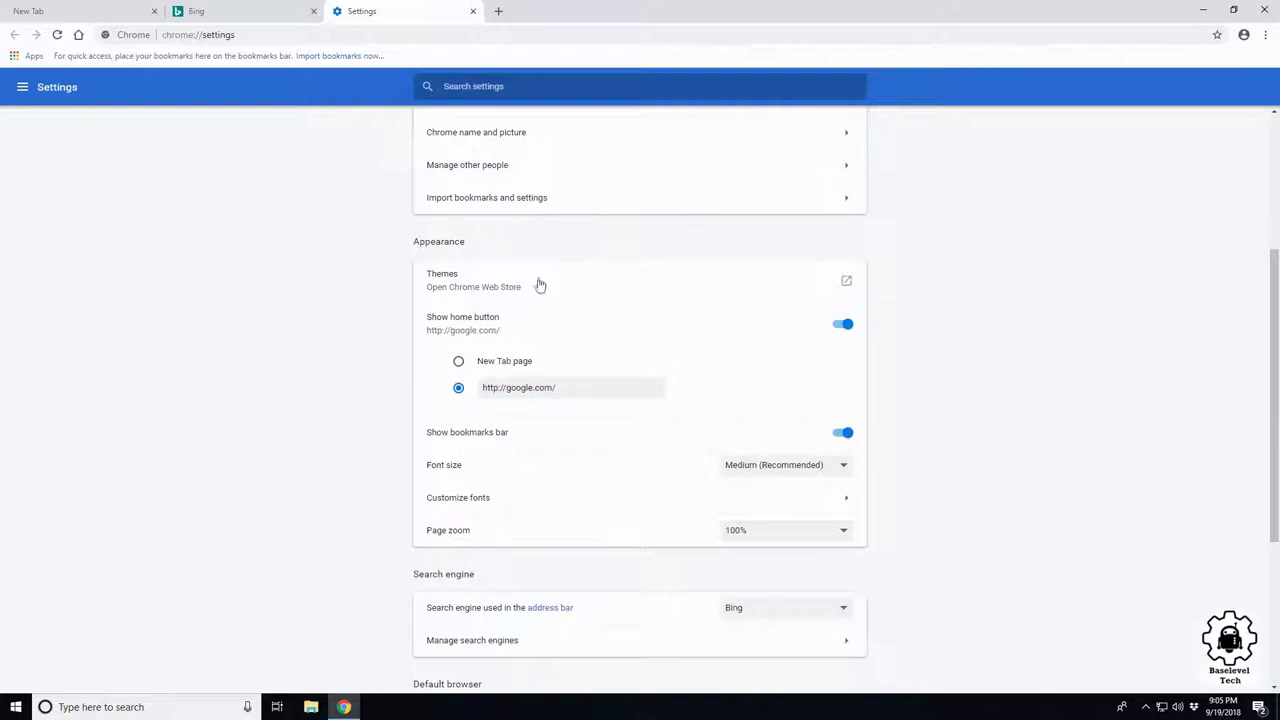
# - Verify in a new tab that the Home button now loads Google
pyautogui.click(499, 11)
pyautogui.click(78, 35)
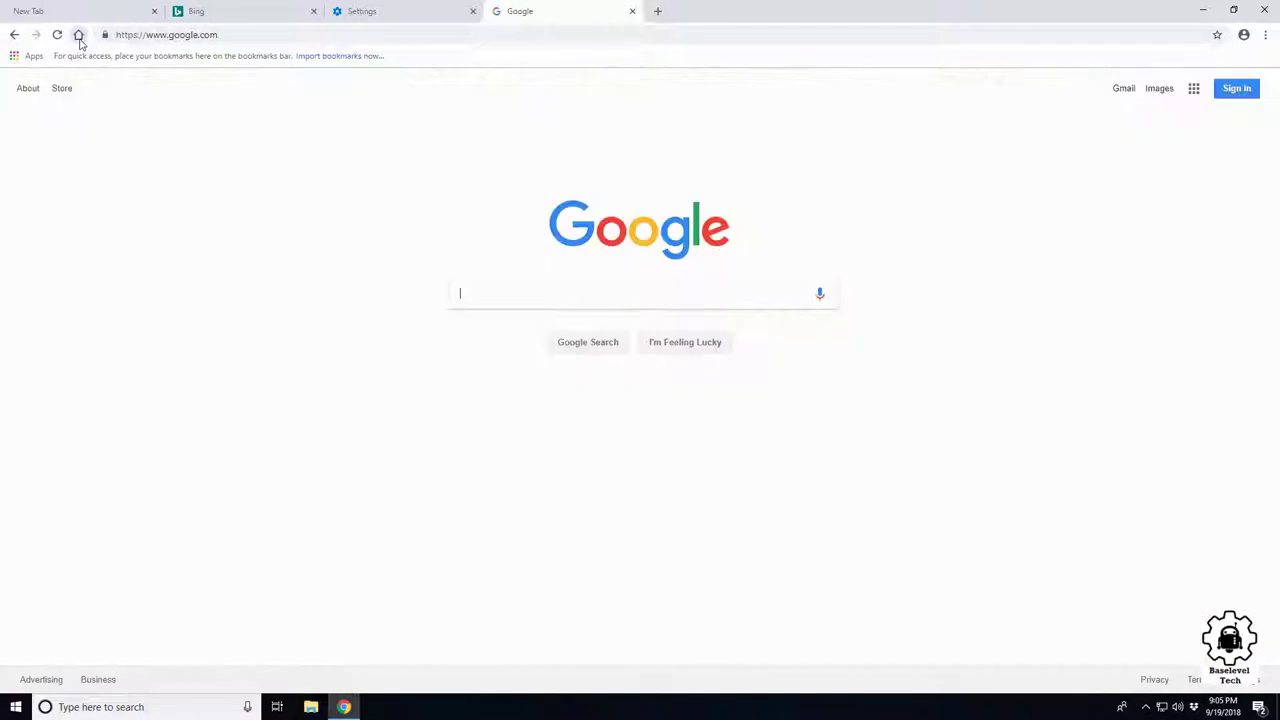
pyautogui.click(385, 14)
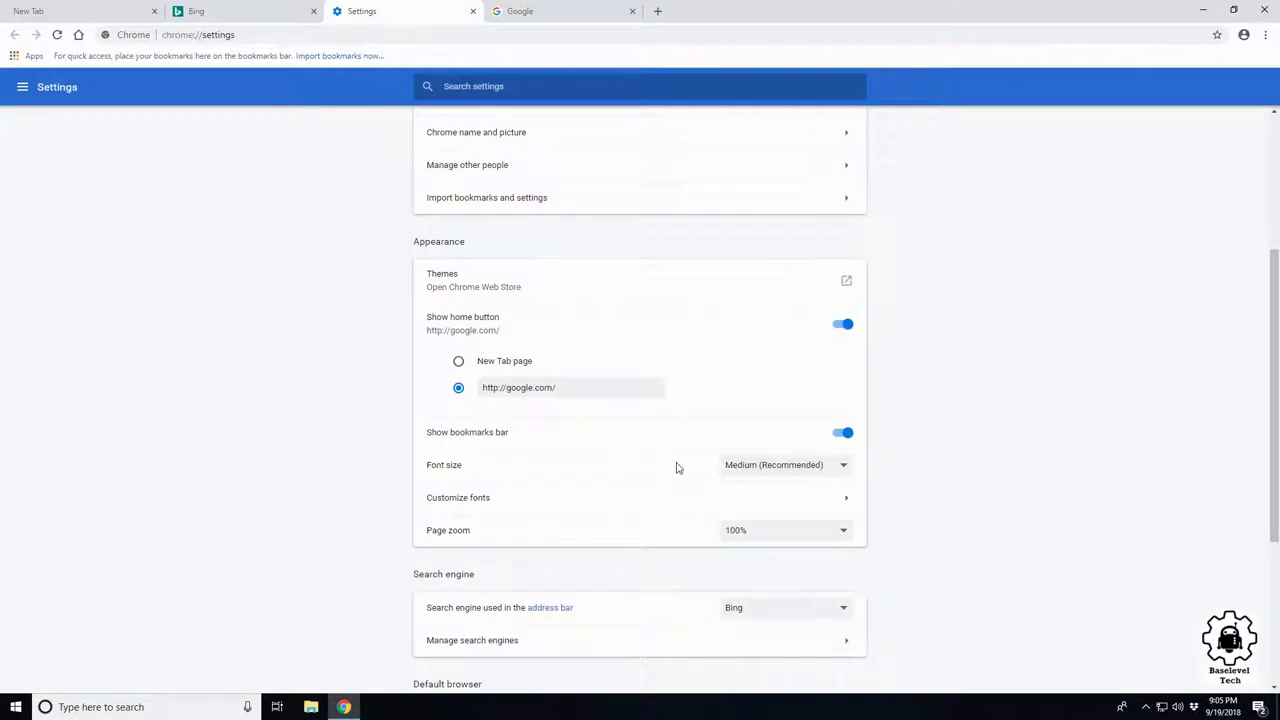
pyautogui.scroll(-1, 765, 509)
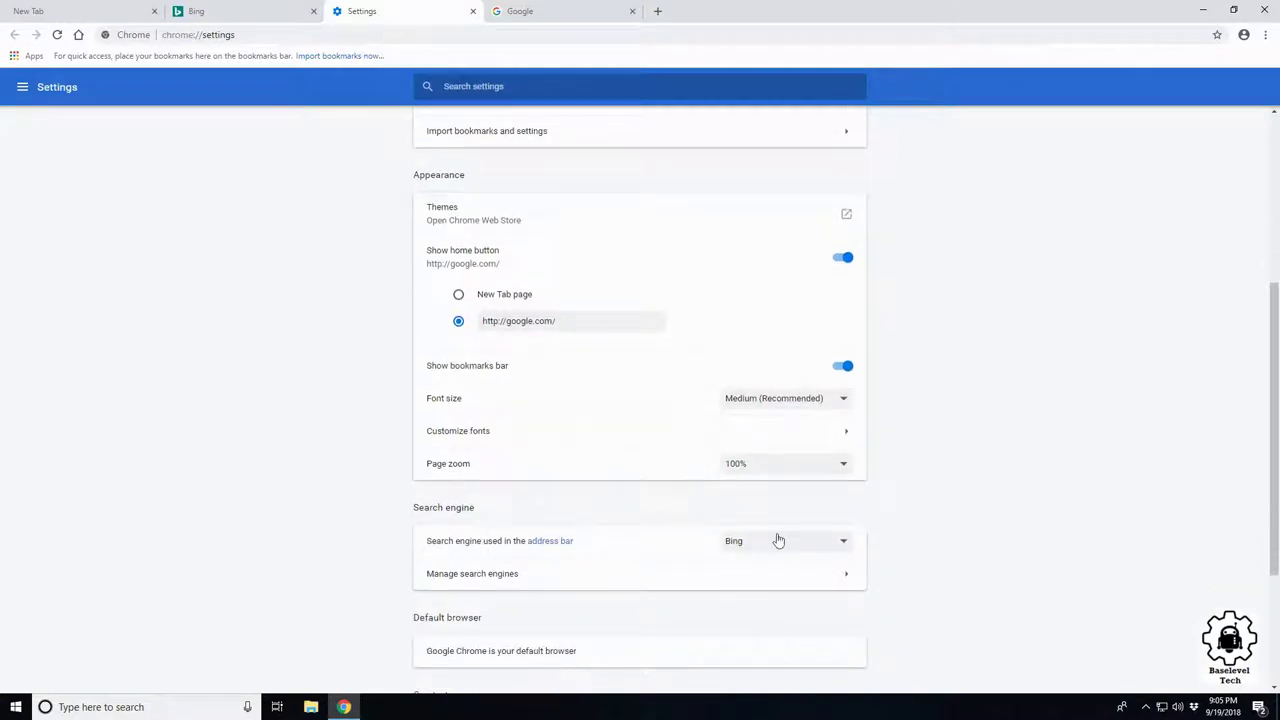
# - Search 'tacos' from the address bar, which still returns Bing results
pyautogui.click(628, 8)
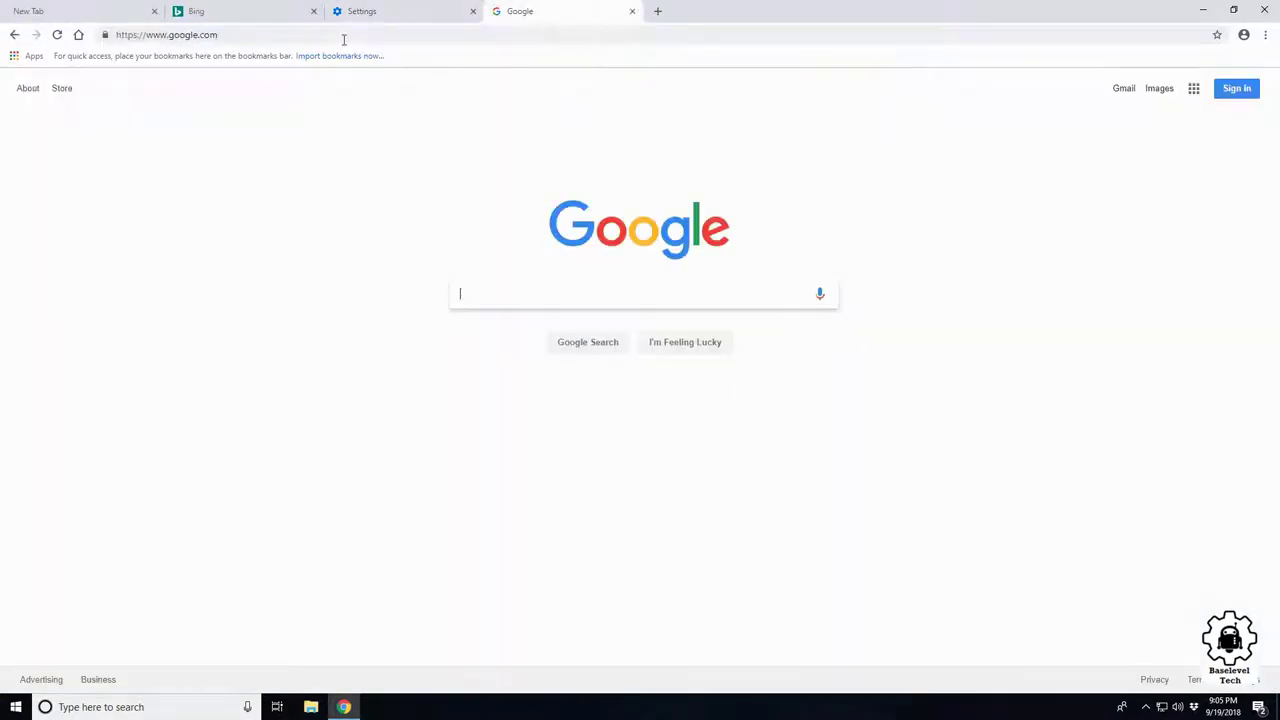
pyautogui.click(271, 36)
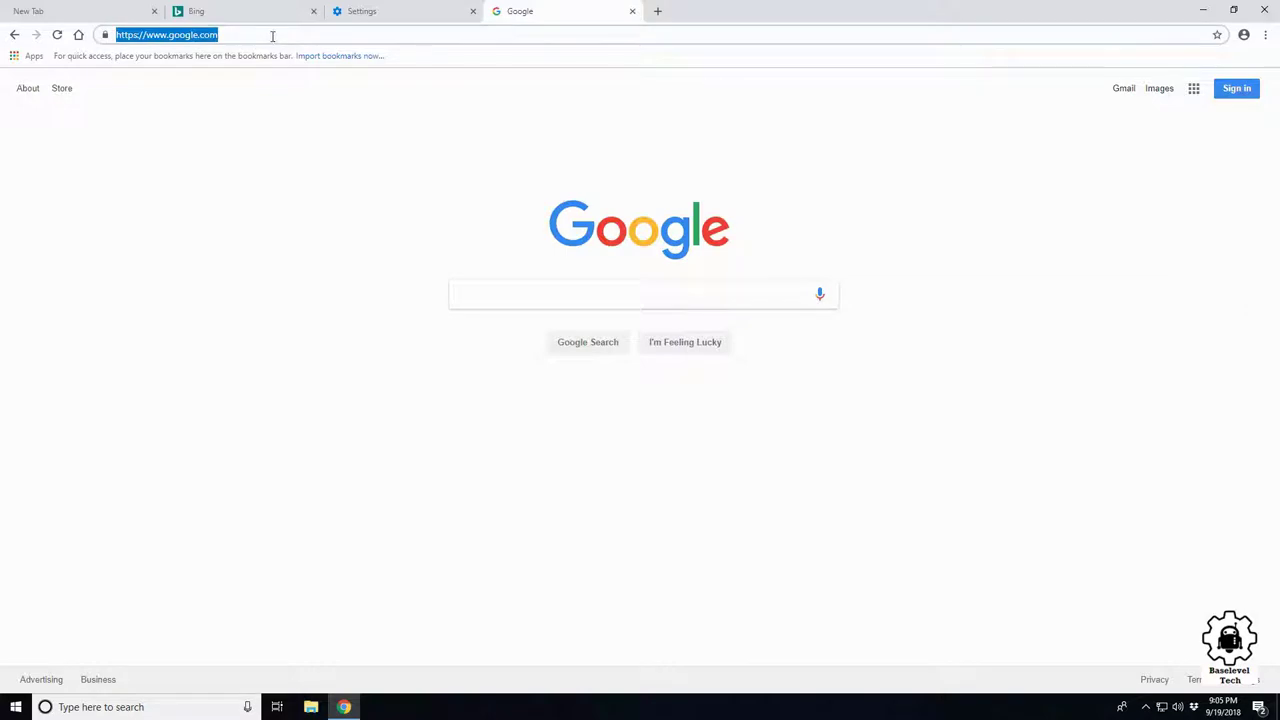
pyautogui.write('tacos')
pyautogui.press('Return')
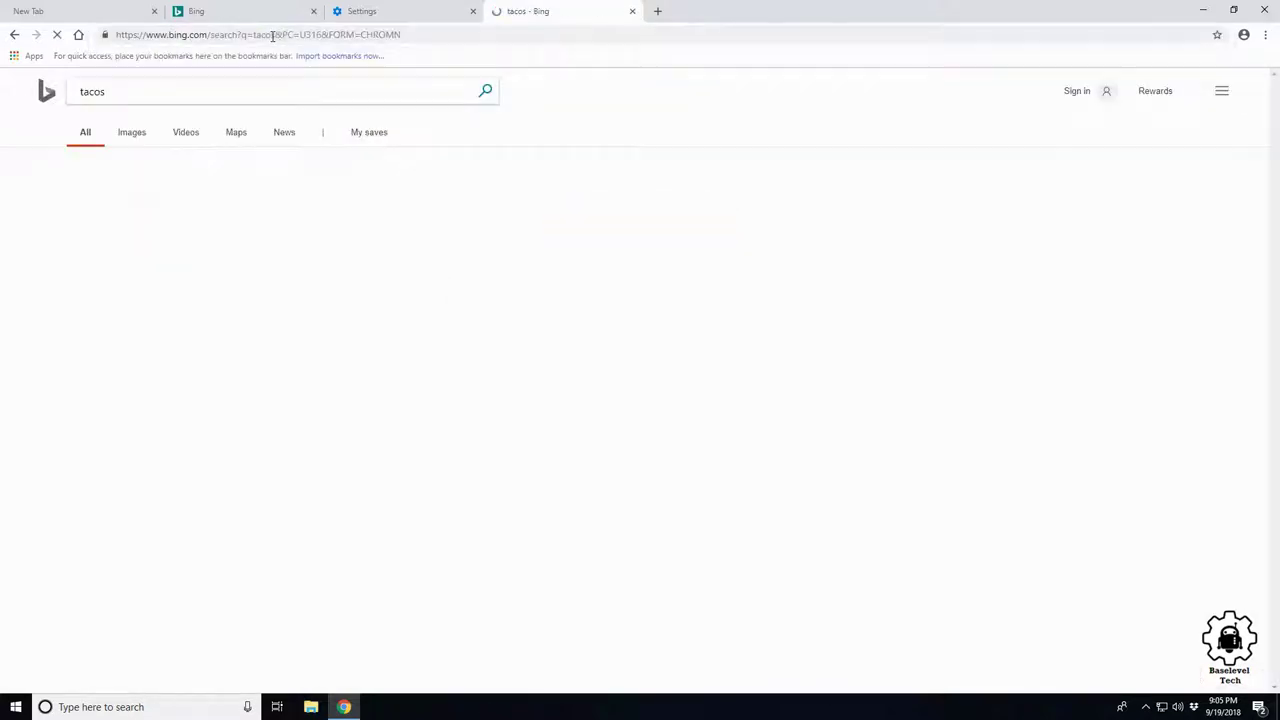
# - Set the address-bar search engine to Google in Settings
pyautogui.click(433, 17)
pyautogui.click(800, 541)
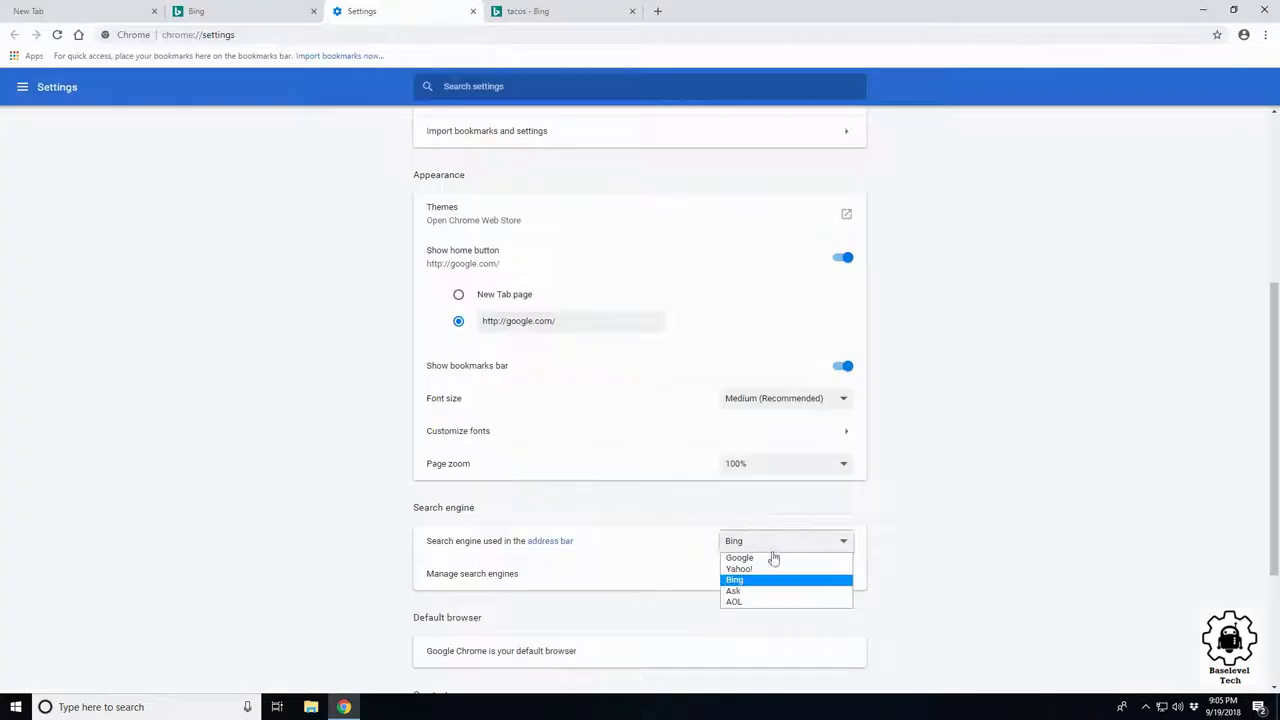
pyautogui.click(750, 558)
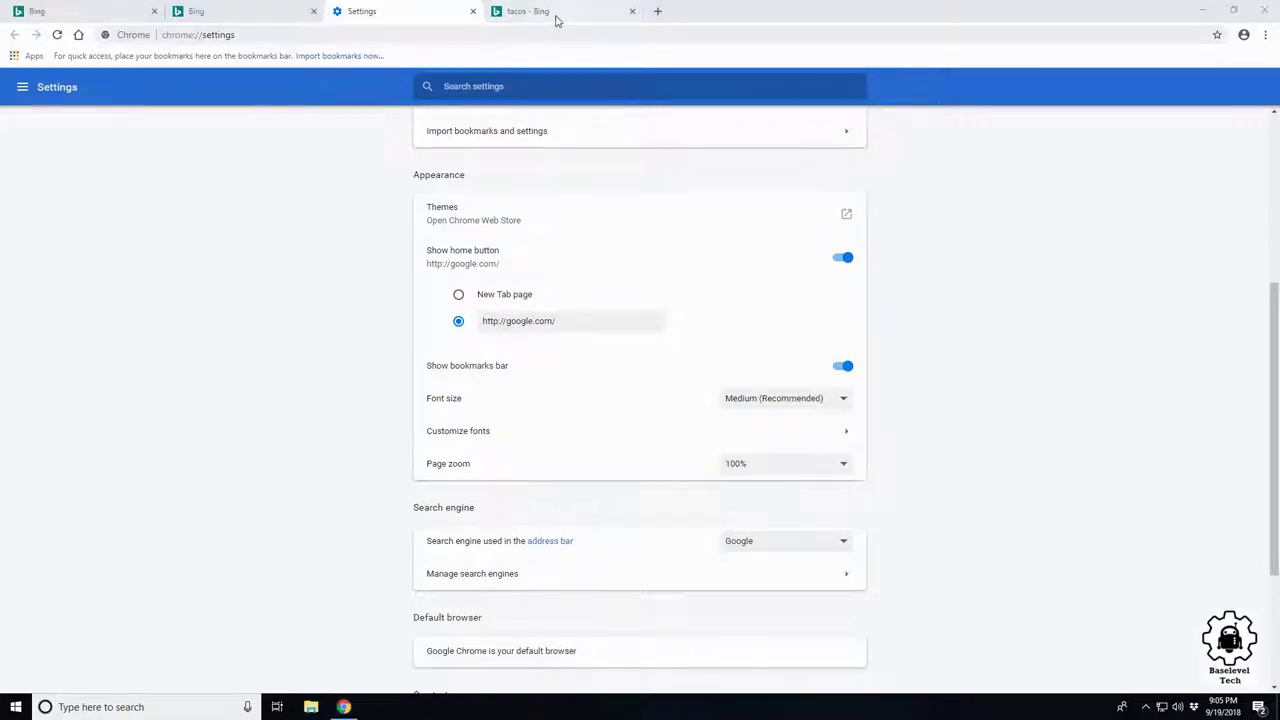
# - Re-run the 'tacos' address-bar search to confirm Google results, then close that tab
pyautogui.click(540, 11)
pyautogui.click(241, 36)
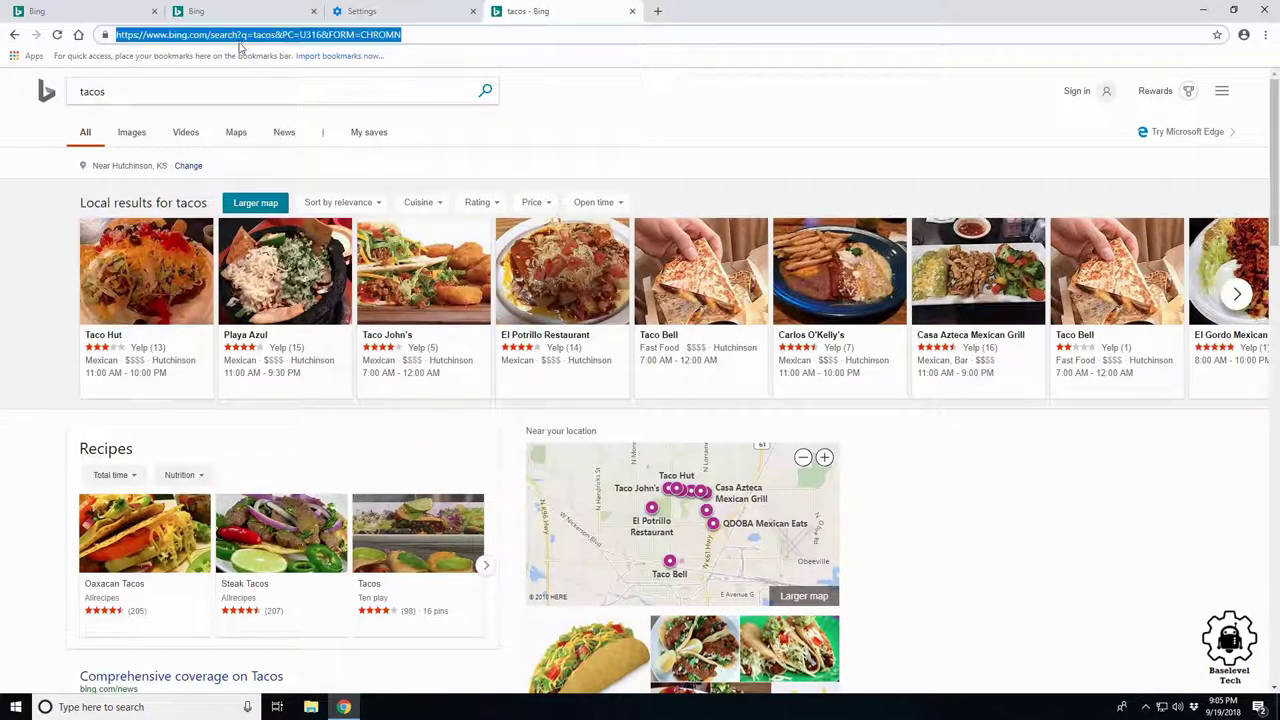
pyautogui.write('tacos')
pyautogui.press('Return')
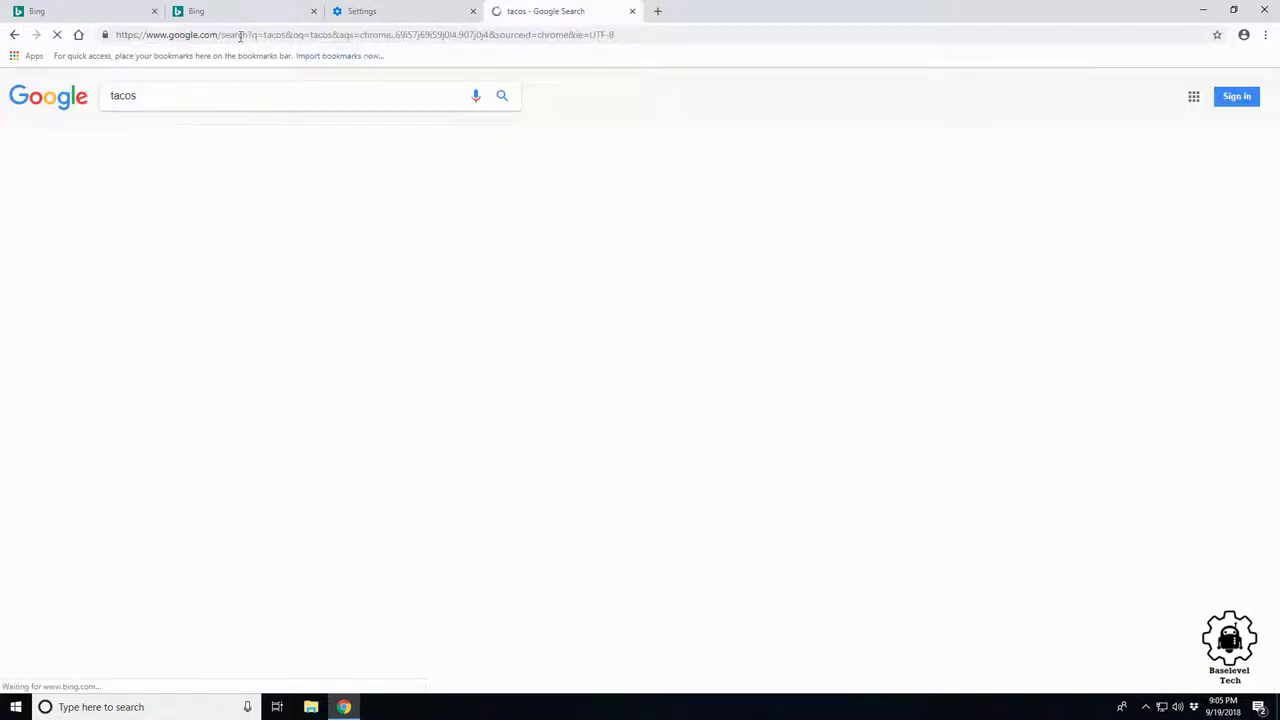
pyautogui.click(631, 12)
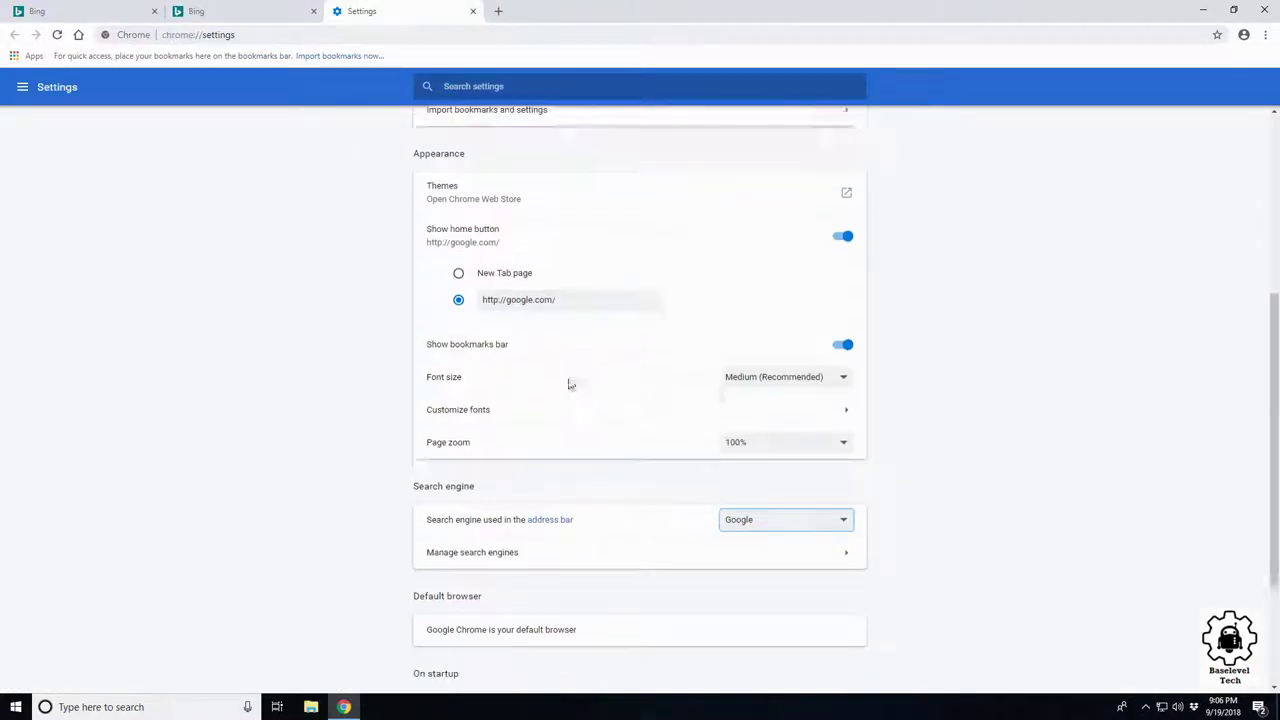
# - Close the Settings and old Bing tabs and confirm the home page opens Google
pyautogui.scroll(-1, 570, 384)
pyautogui.scroll(-1, 523, 380)
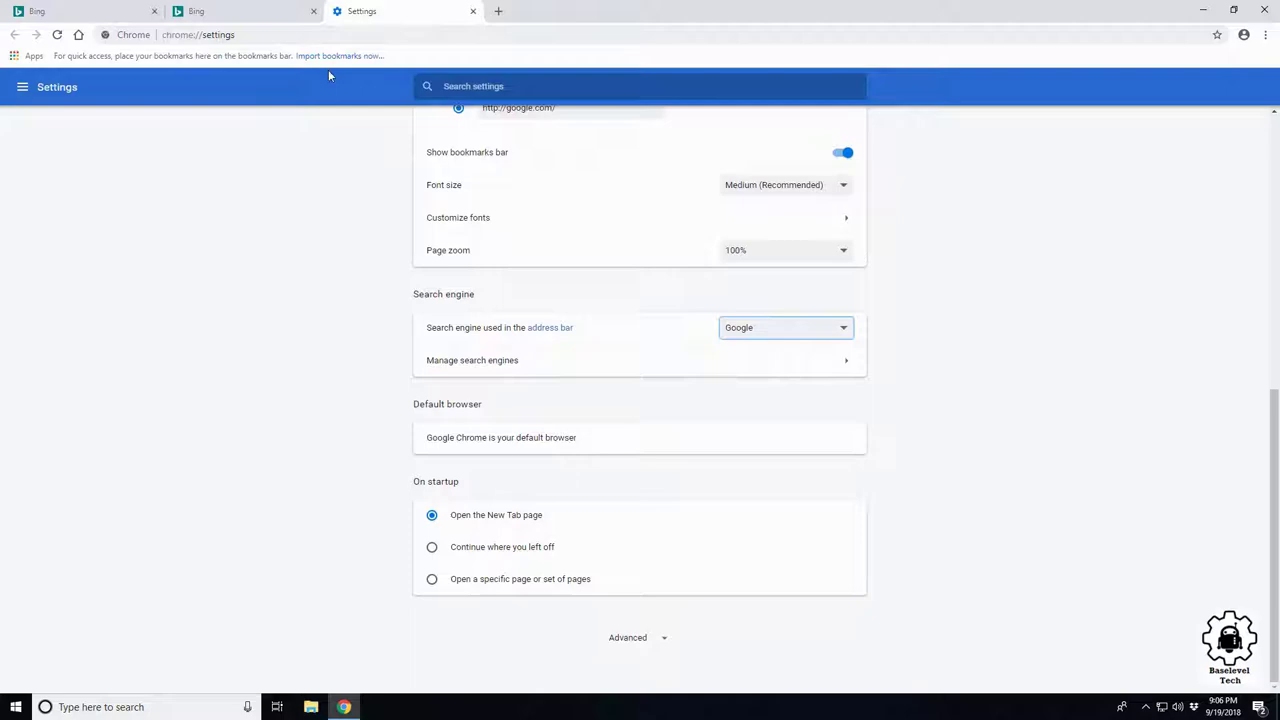
pyautogui.click(472, 12)
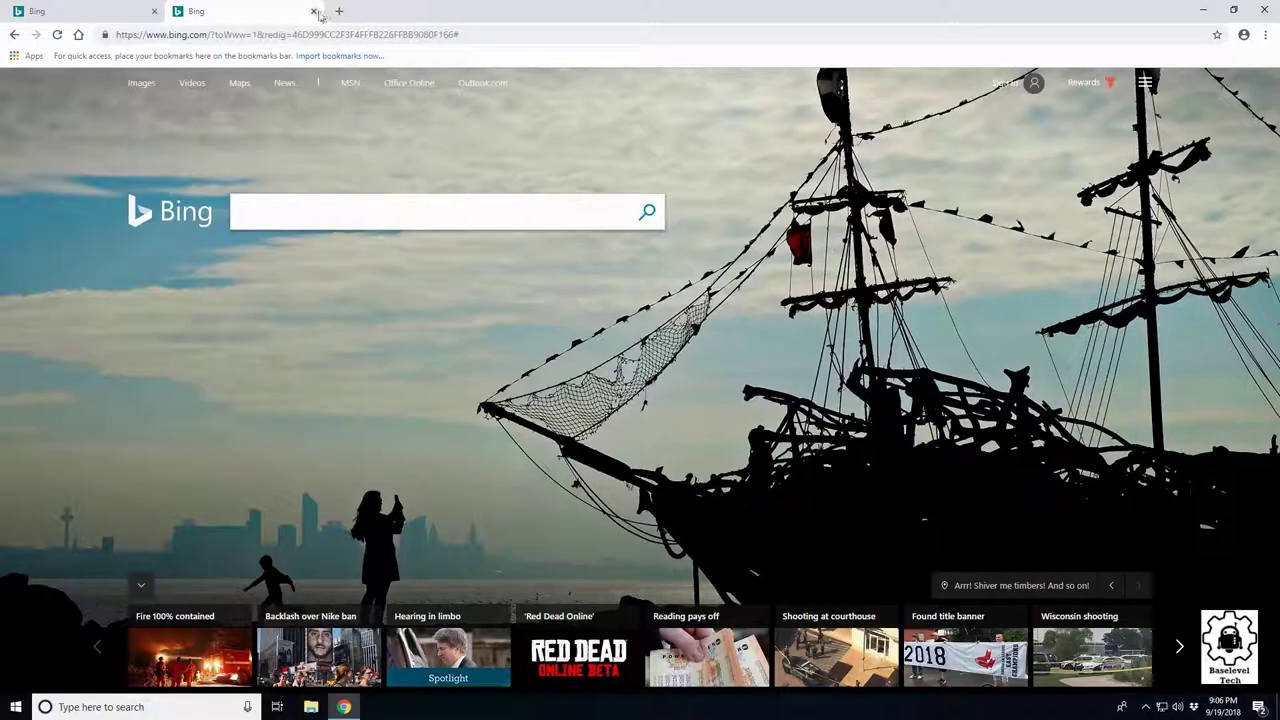
pyautogui.middleClick(210, 15)
pyautogui.click(177, 11)
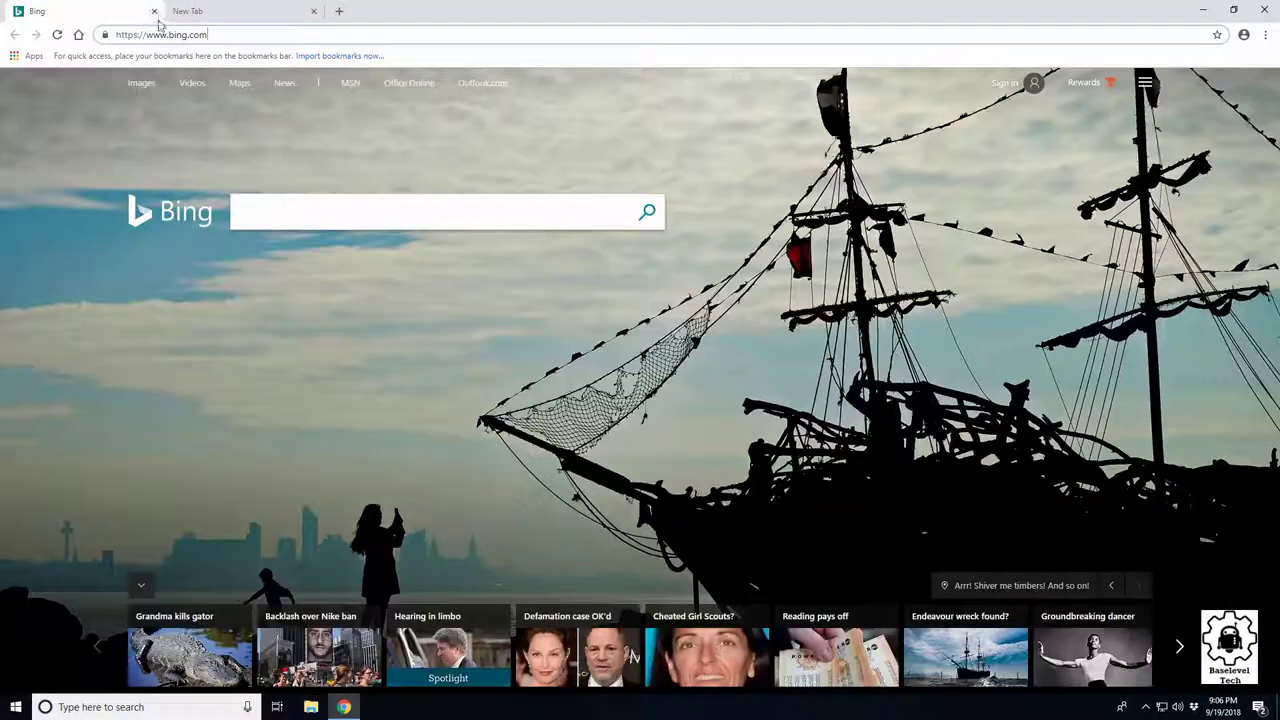
pyautogui.click(155, 12)
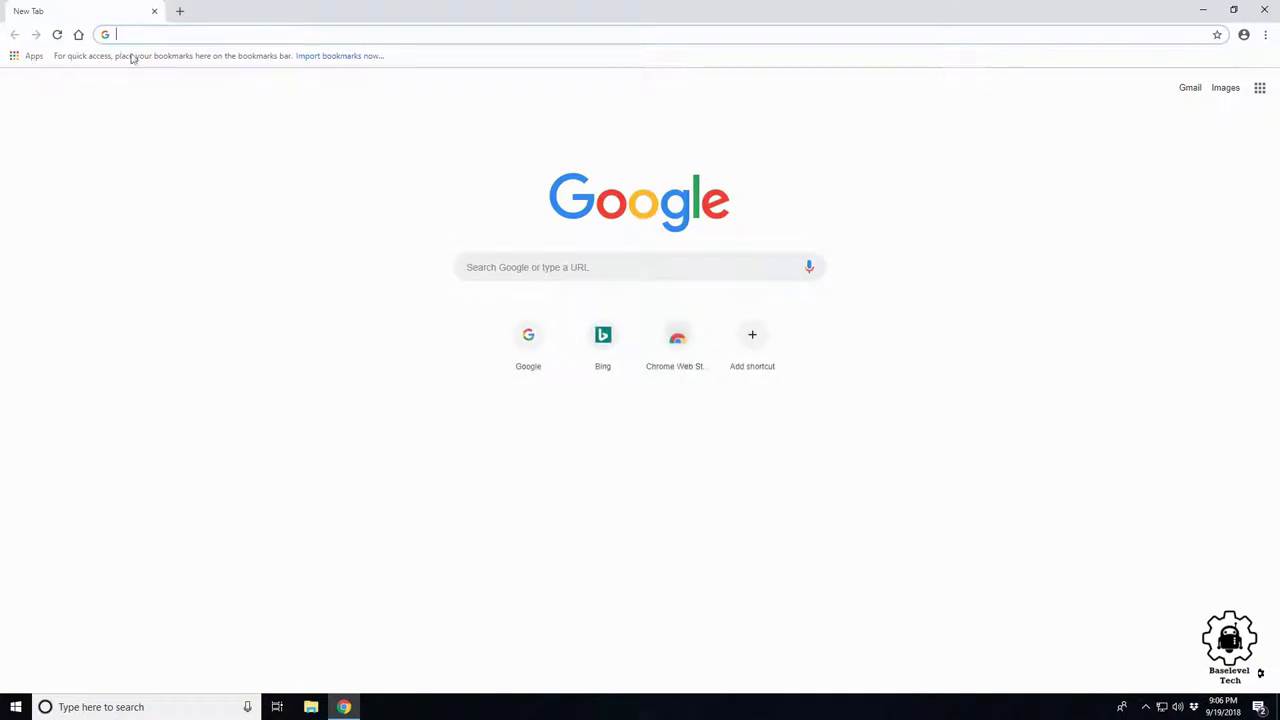
pyautogui.click(78, 35)
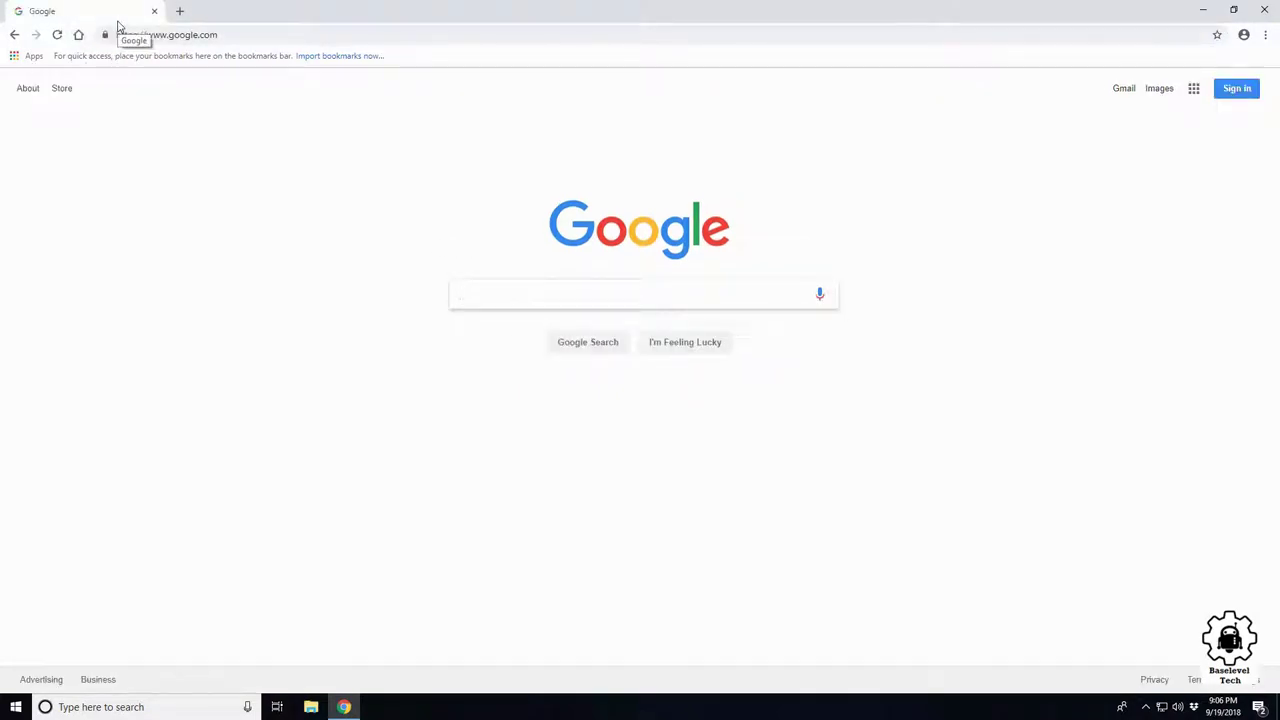
# - Reopen Settings in a new tab and scroll to the On startup options
pyautogui.click(180, 11)
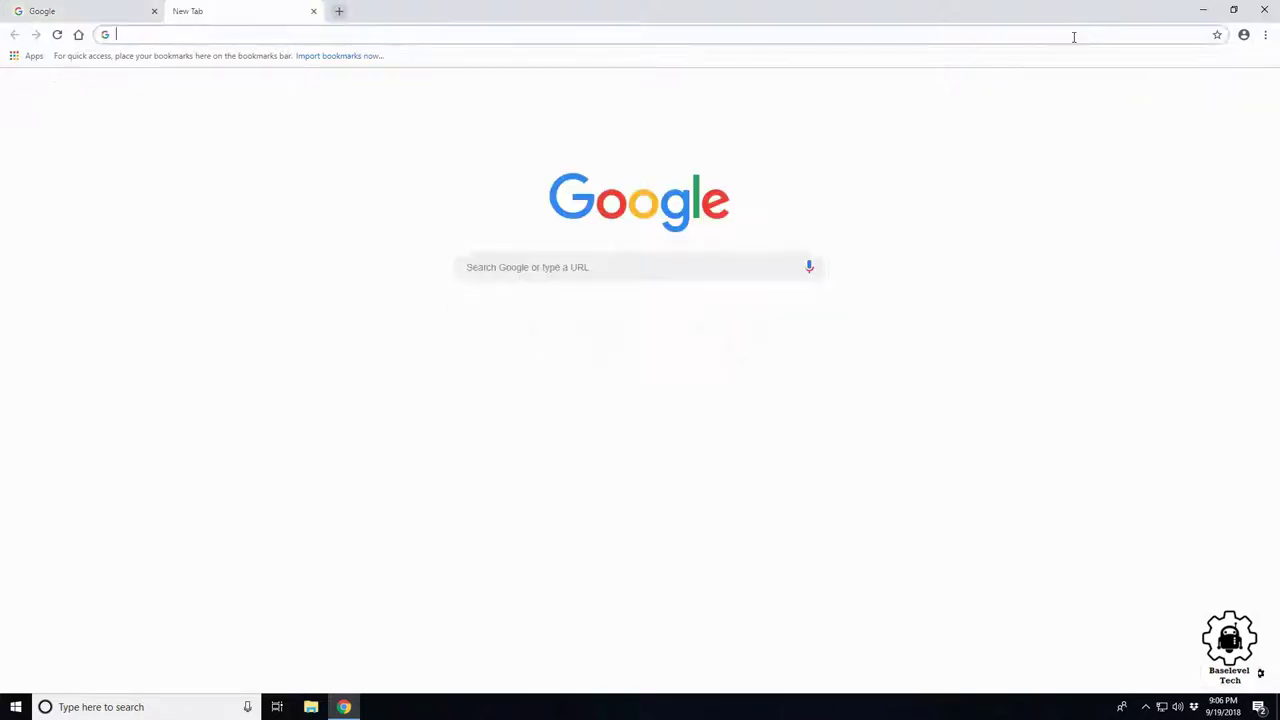
pyautogui.click(1265, 34)
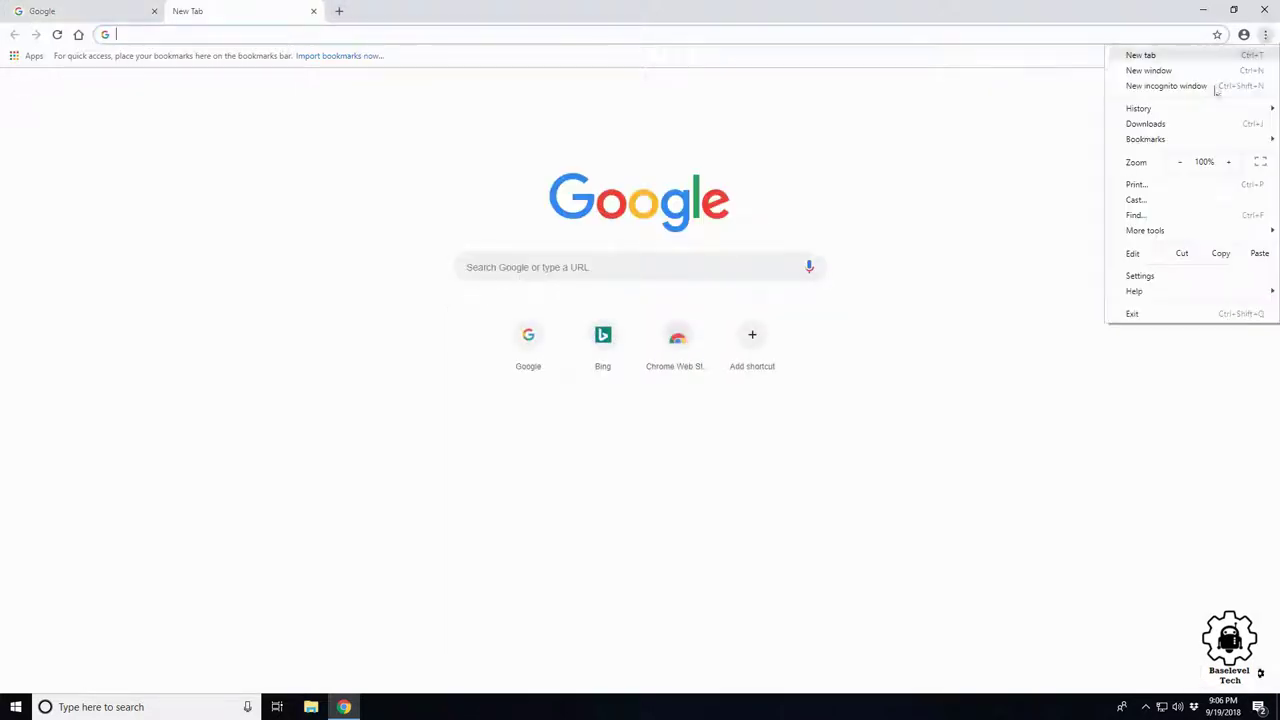
pyautogui.click(1145, 275)
pyautogui.scroll(-3, 523, 317)
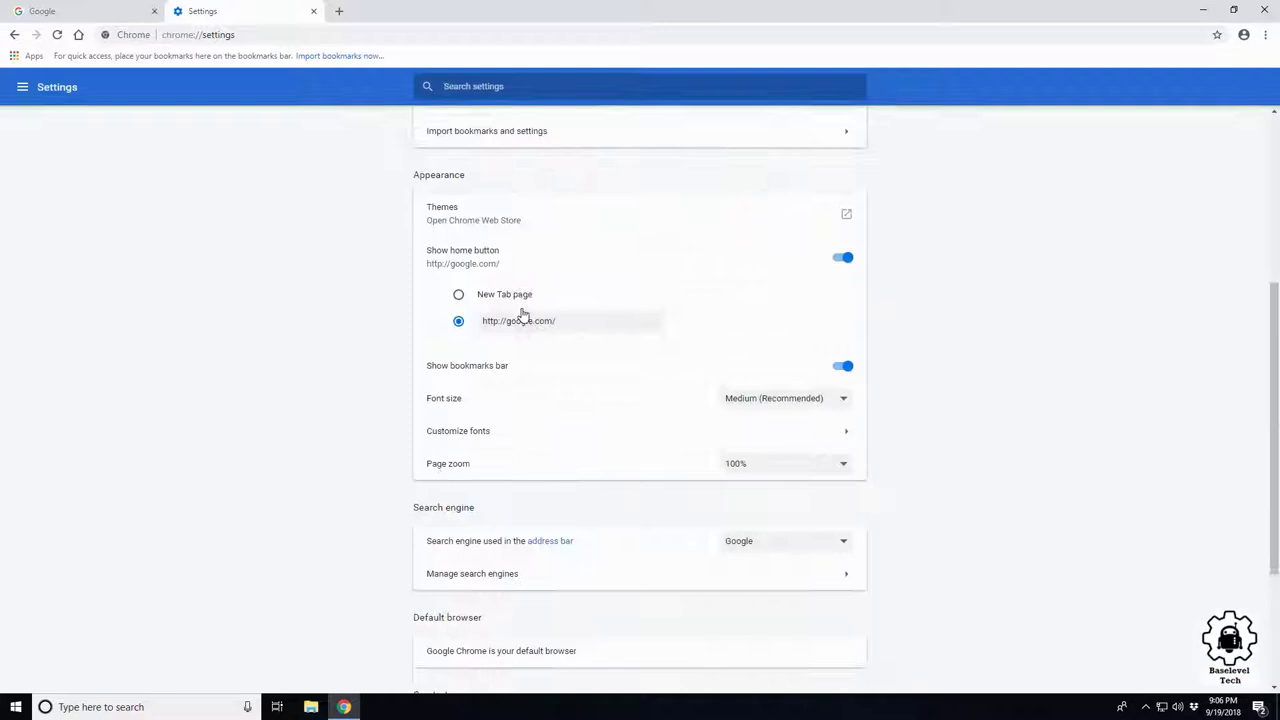
pyautogui.scroll(-2, 437, 326)
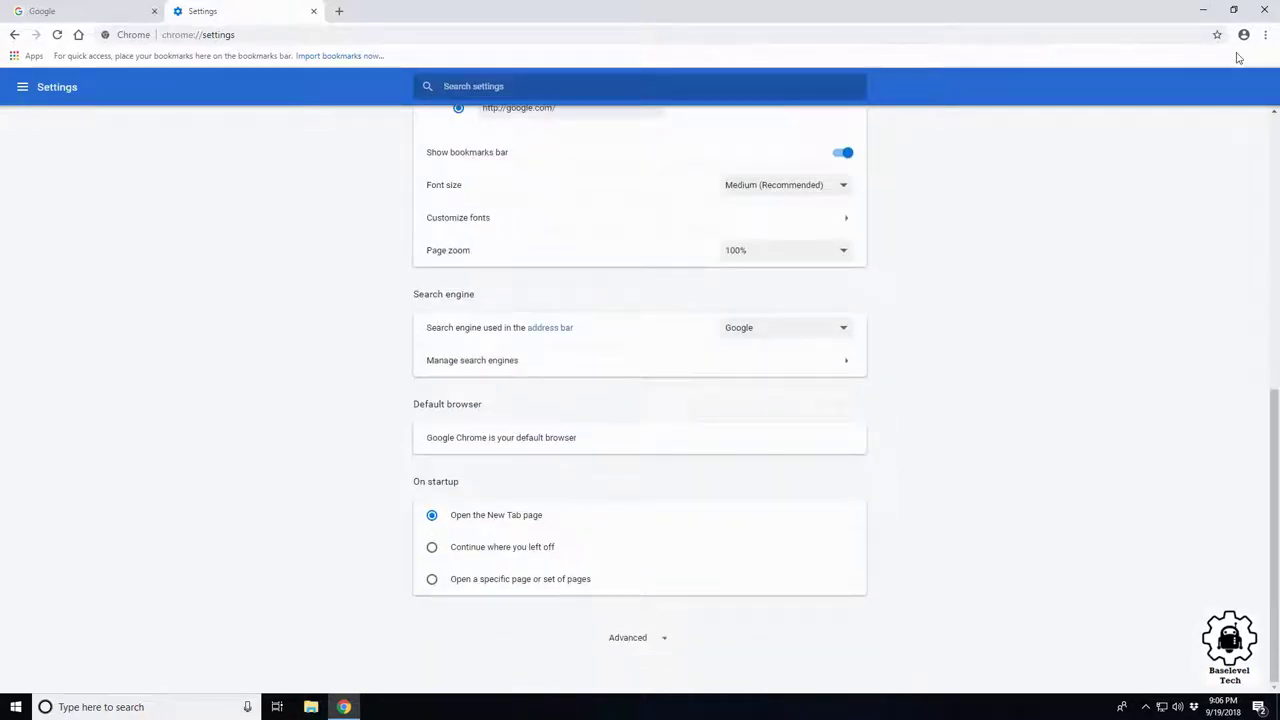
pyautogui.click(1265, 34)
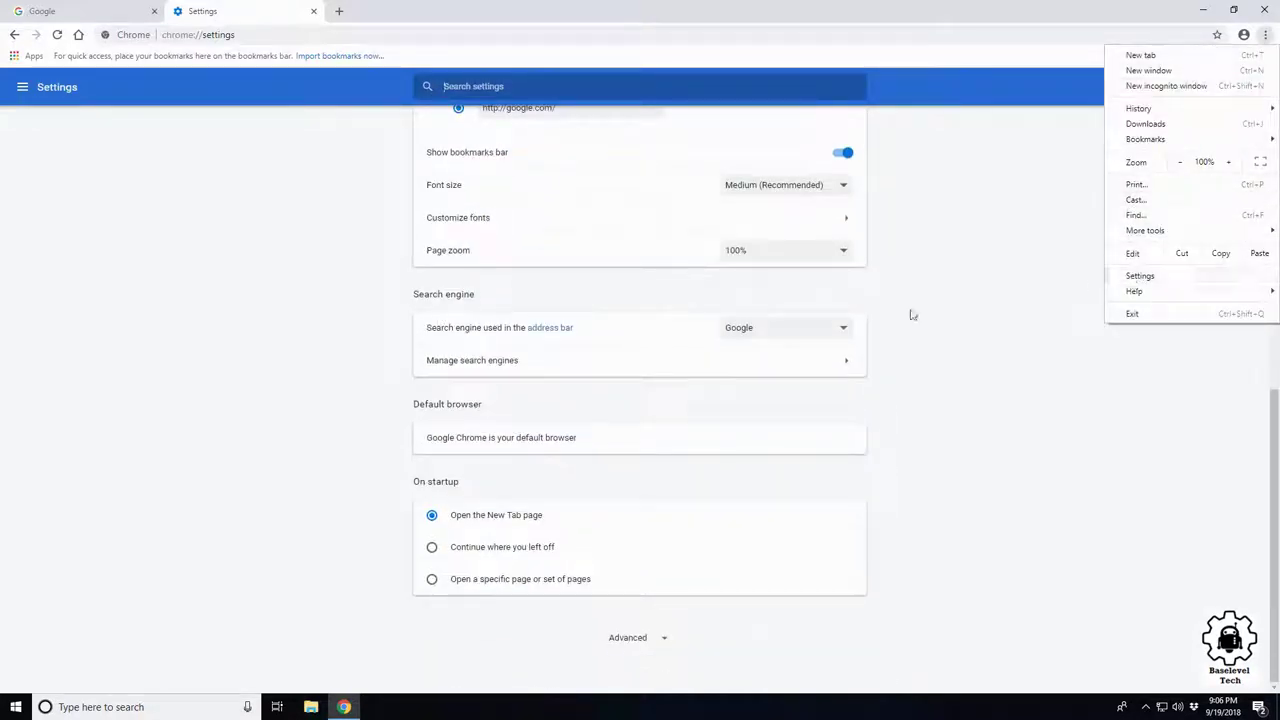
pyautogui.click(1050, 374)
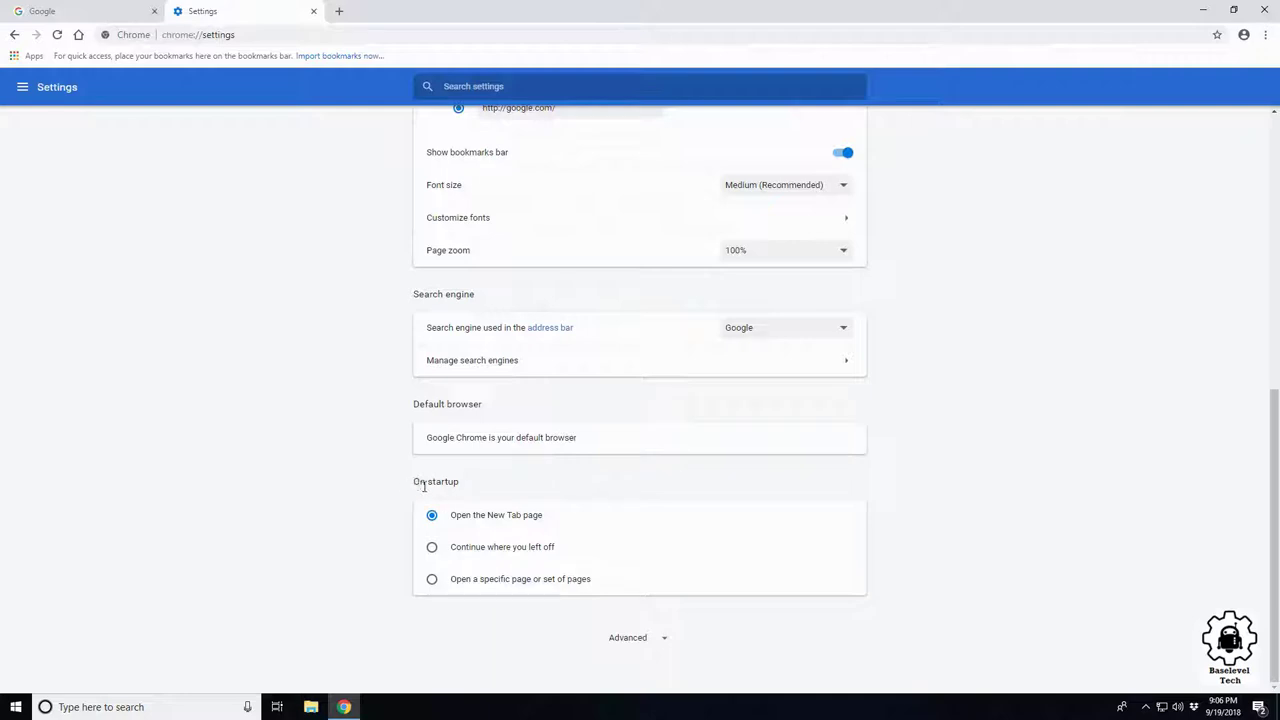
pyautogui.moveTo(424, 486); pyautogui.dragTo(462, 495)
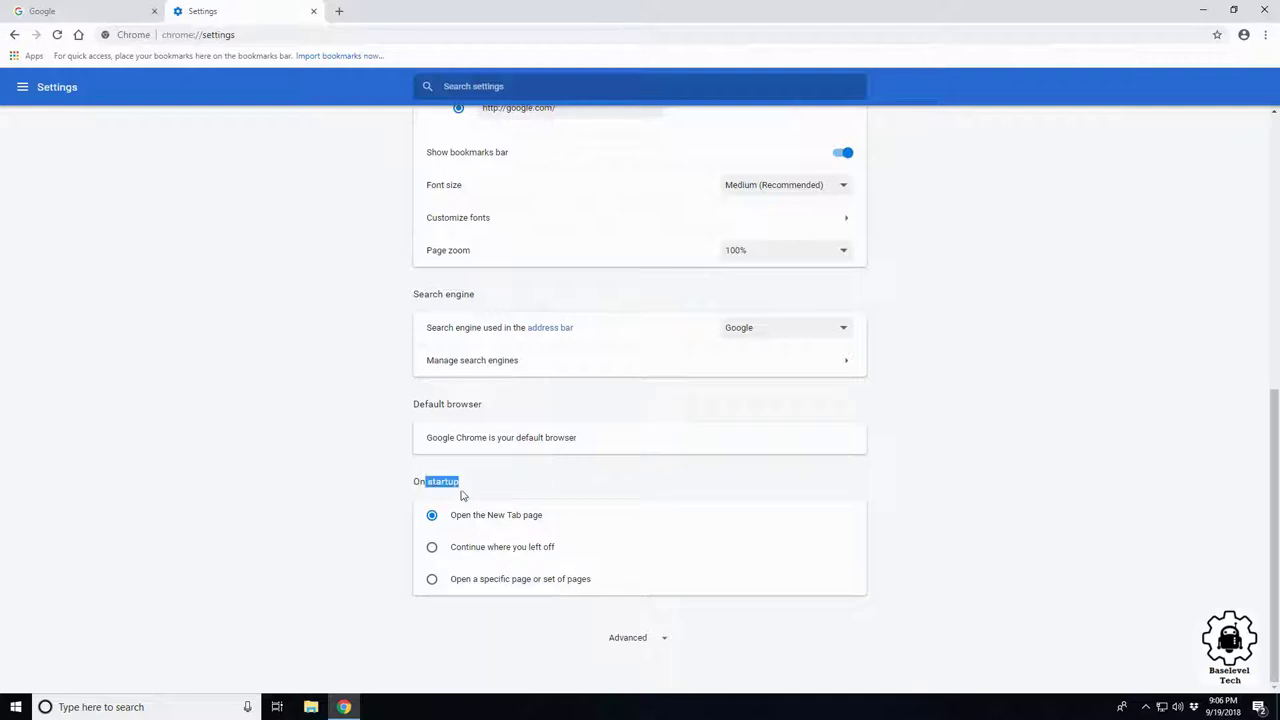
pyautogui.click(431, 579)
pyautogui.scroll(-1, 470, 665)
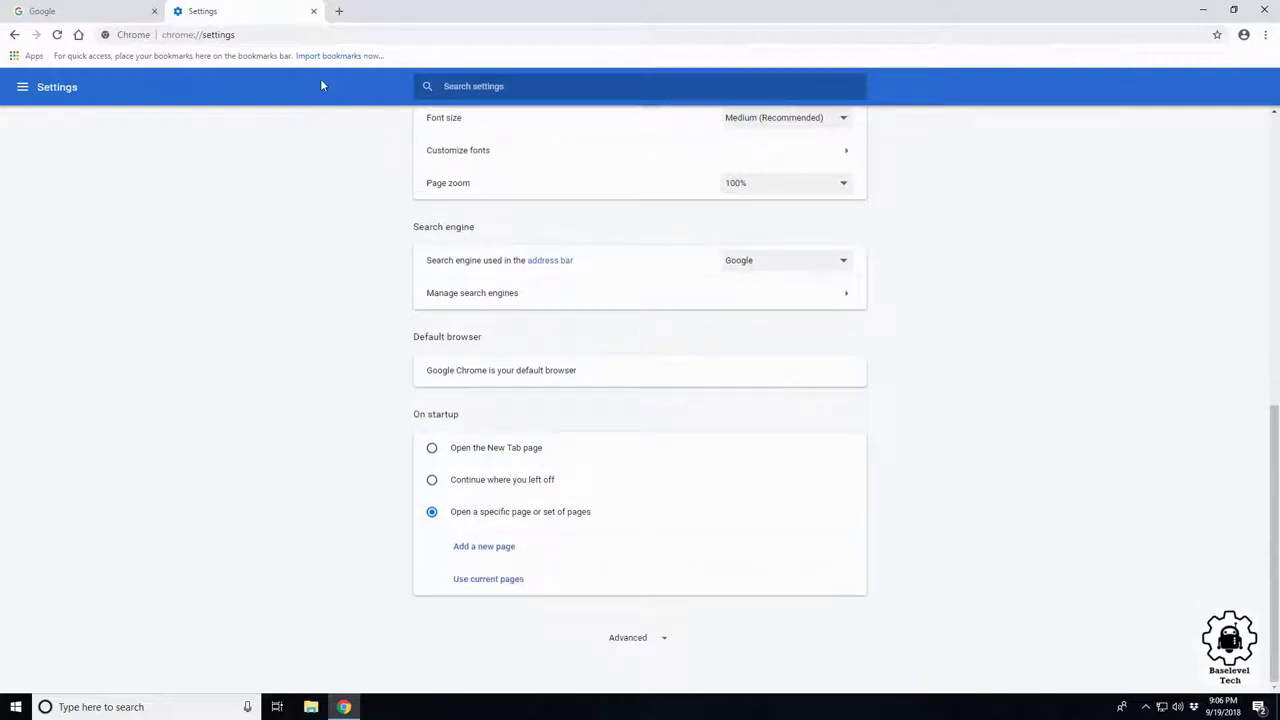
pyautogui.click(1265, 12)
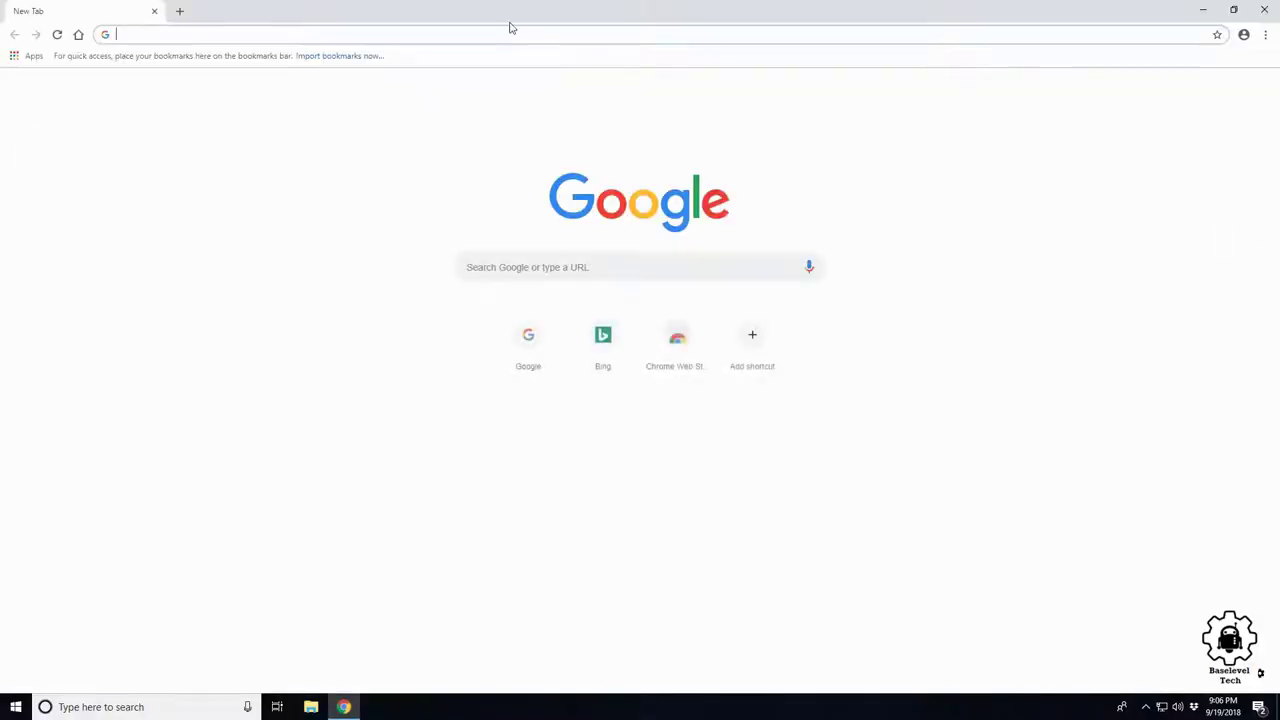
pyautogui.click(180, 11)
pyautogui.click(311, 11)
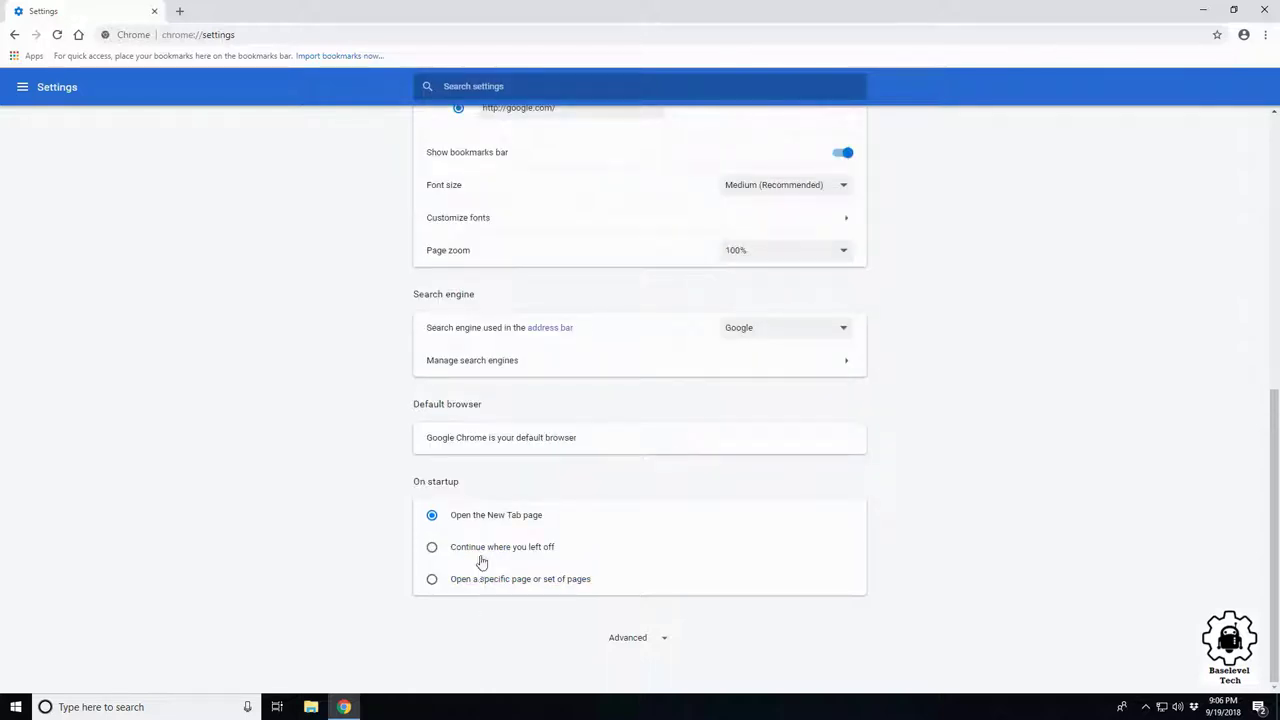
# - Set Chrome to open the specific page facebook.com on startup
pyautogui.click(455, 578)
pyautogui.click(490, 548)
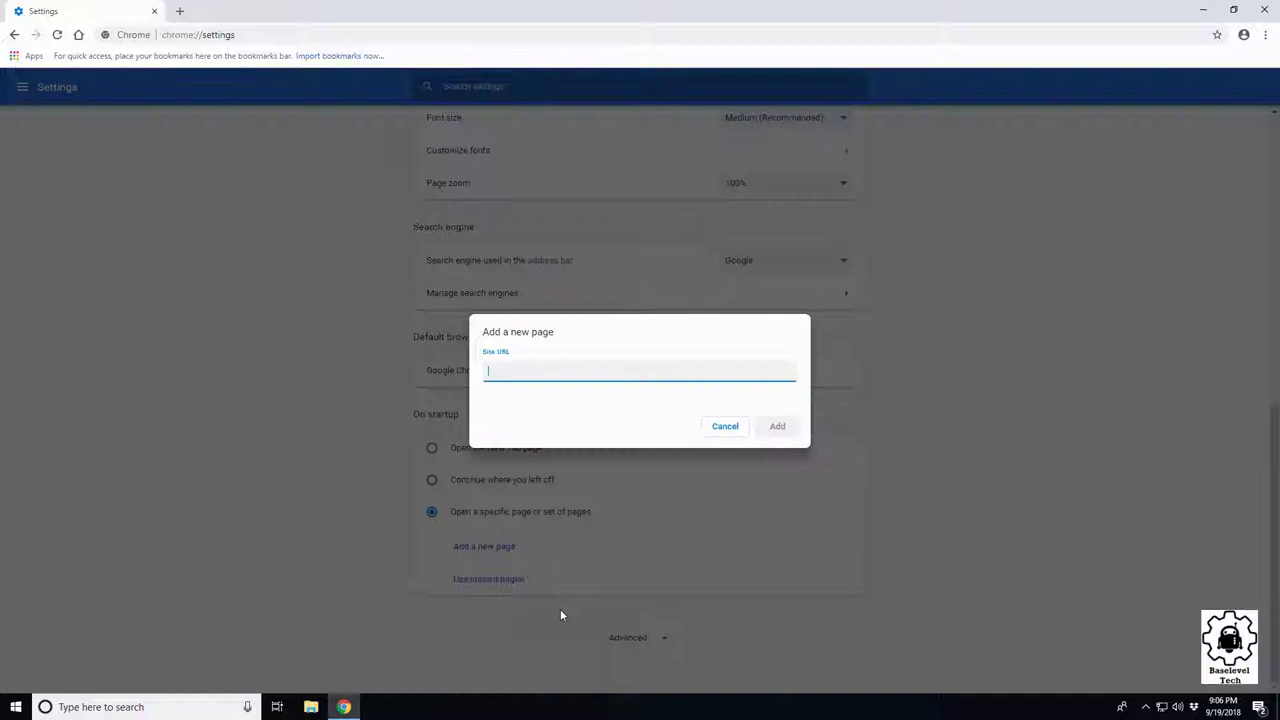
pyautogui.write('facebook.com')
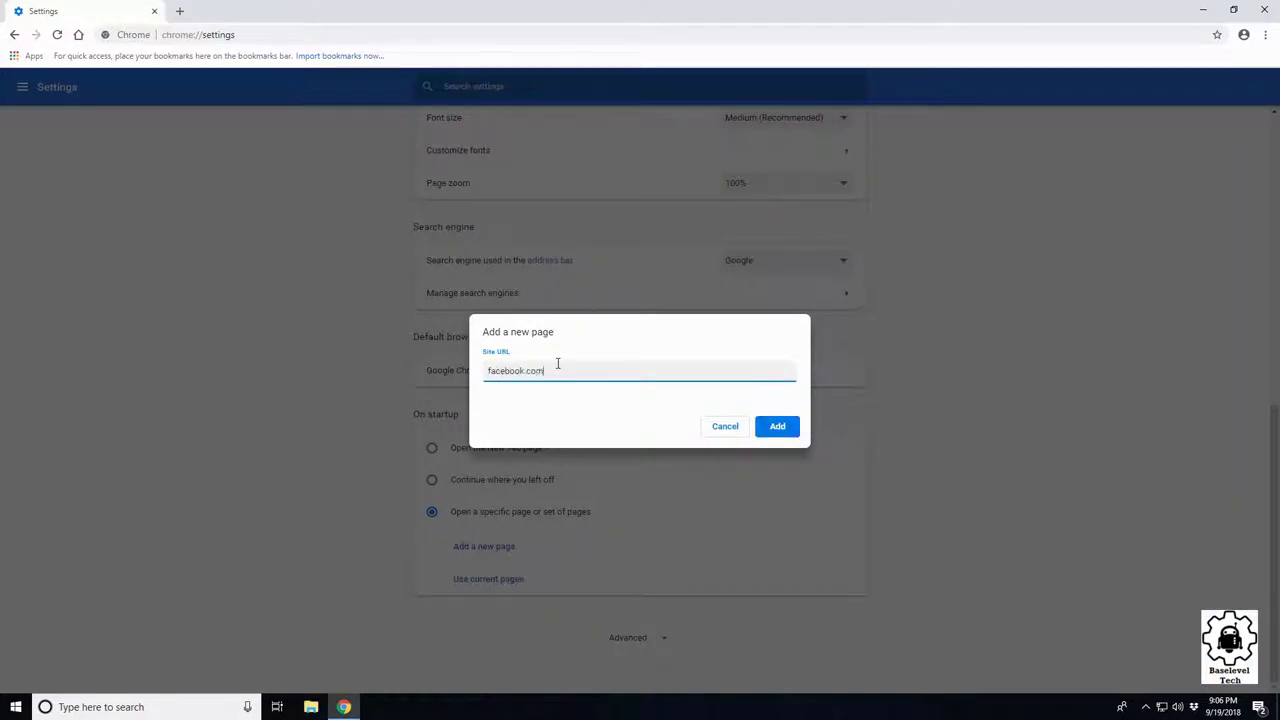
pyautogui.press('Return')
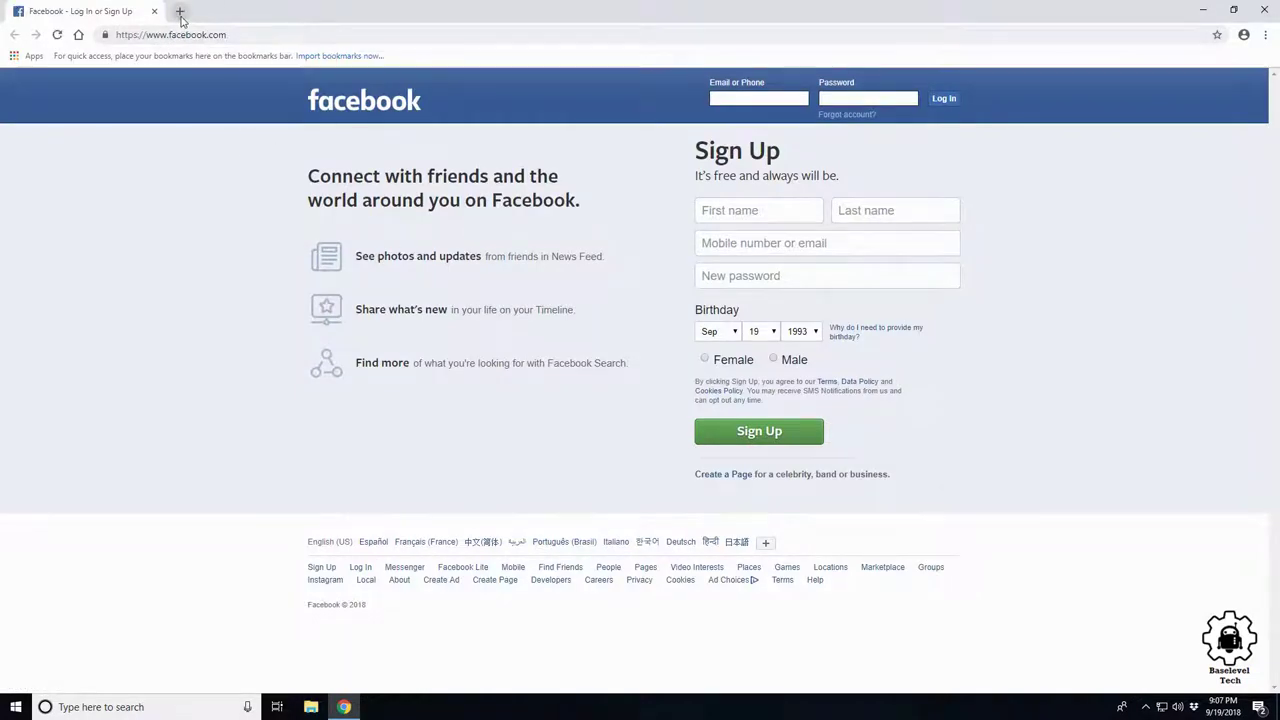
# - Open Settings in a new tab and remove Facebook from the startup pages
pyautogui.click(180, 11)
pyautogui.click(1265, 34)
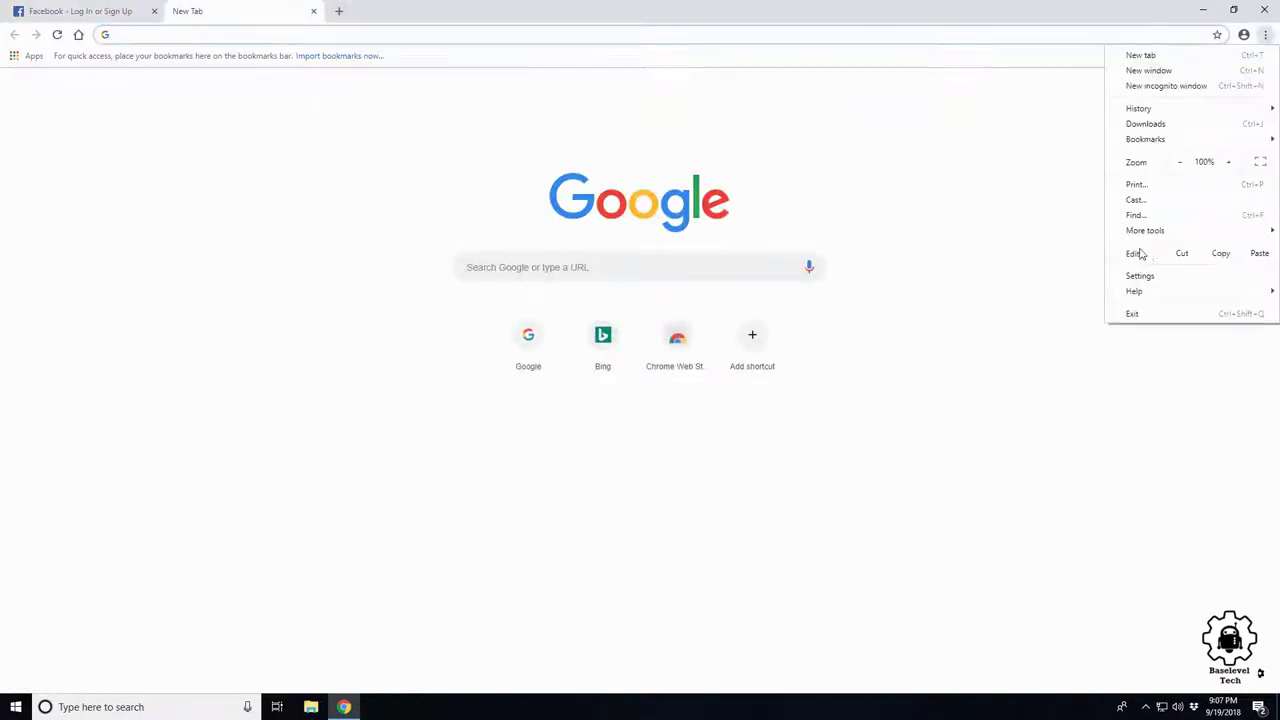
pyautogui.click(1140, 276)
pyautogui.scroll(-4, 497, 466)
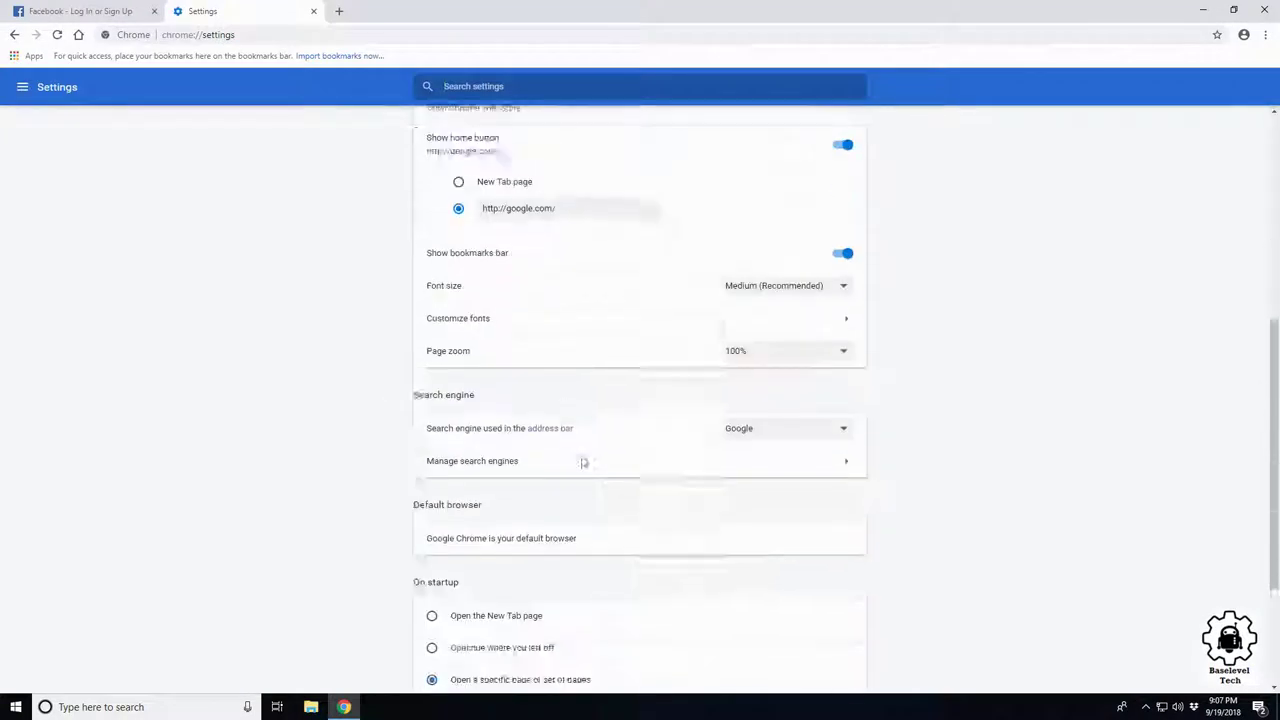
pyautogui.scroll(-2, 580, 457)
pyautogui.click(841, 510)
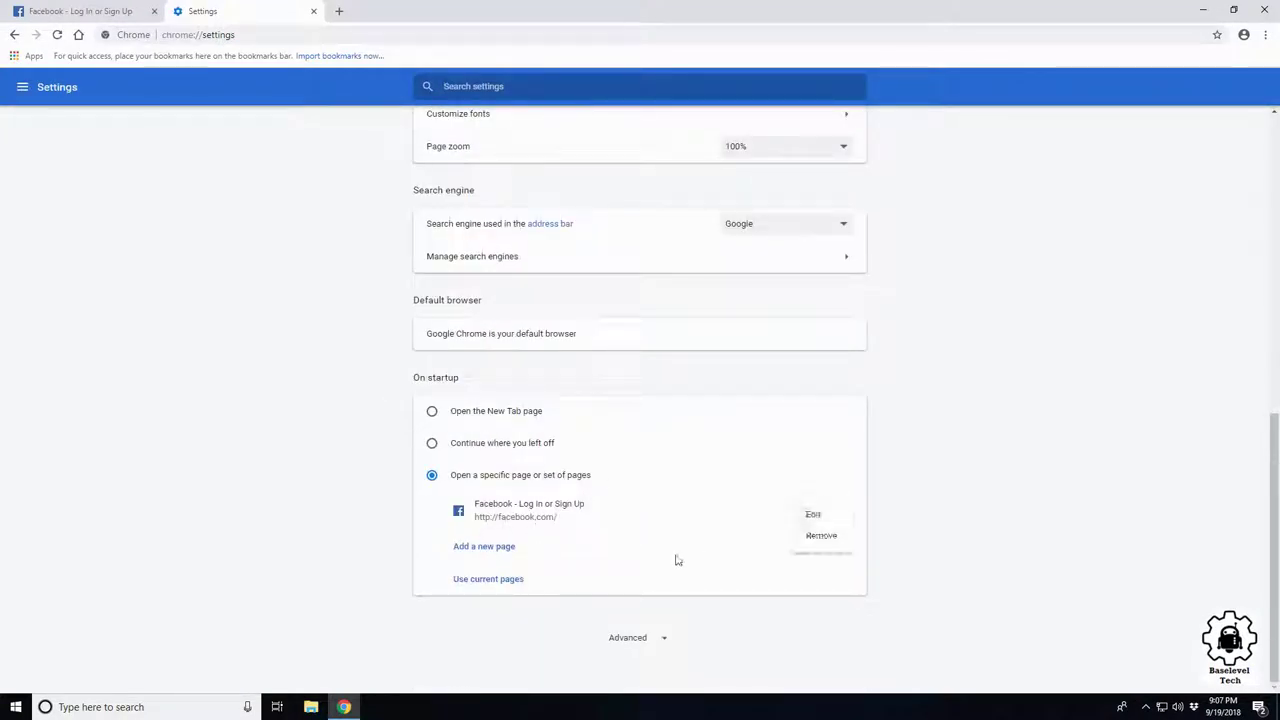
pyautogui.click(820, 533)
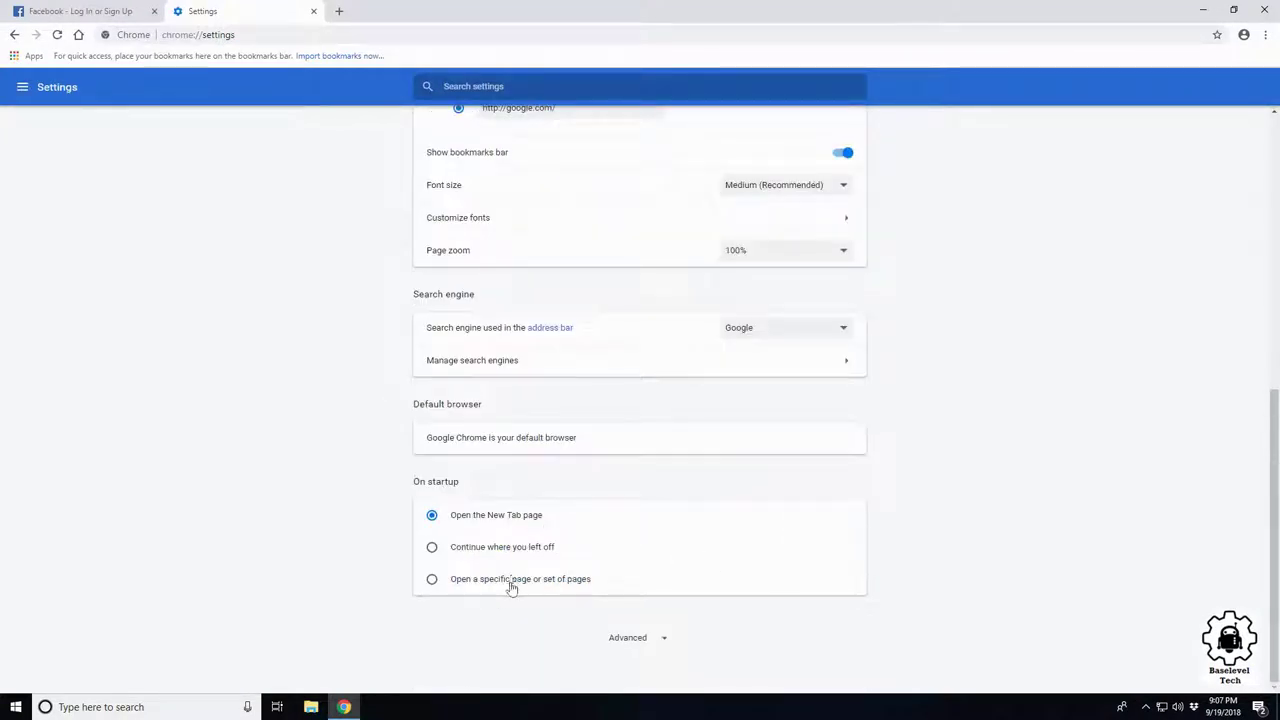
# - Add google.com and yahoo.com as startup pages, then close Chrome
pyautogui.click(460, 578)
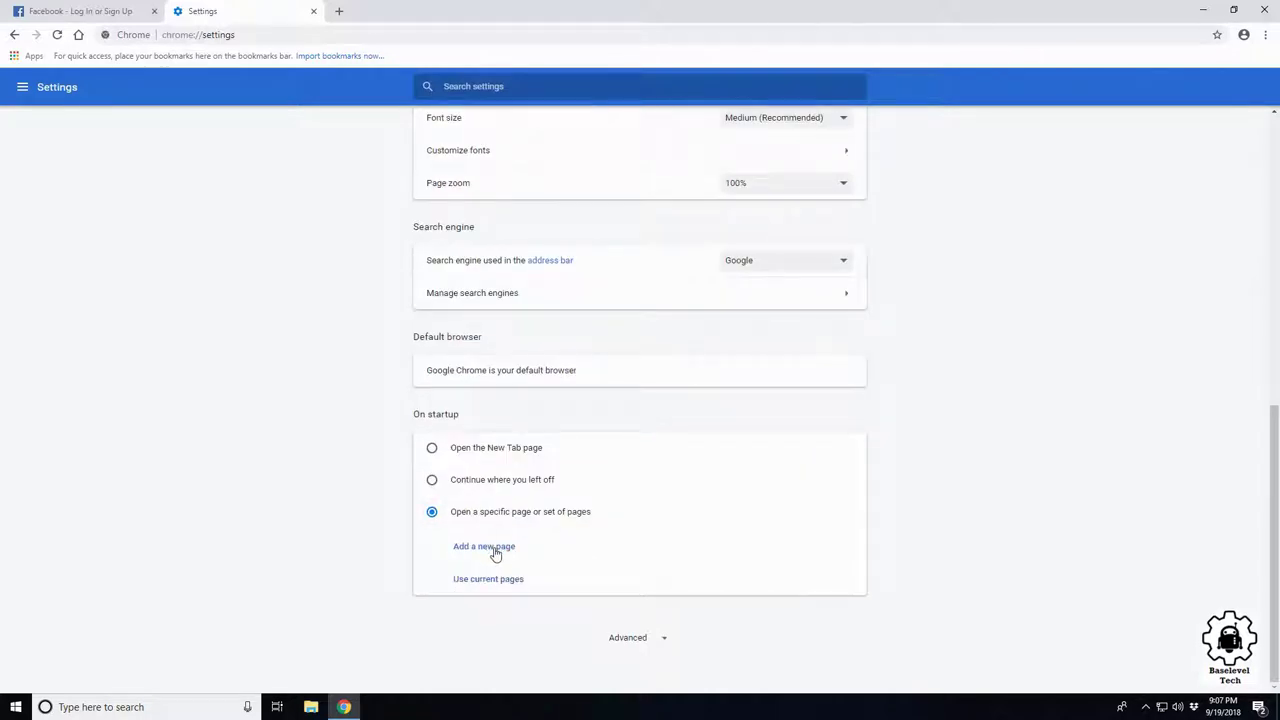
pyautogui.click(493, 550)
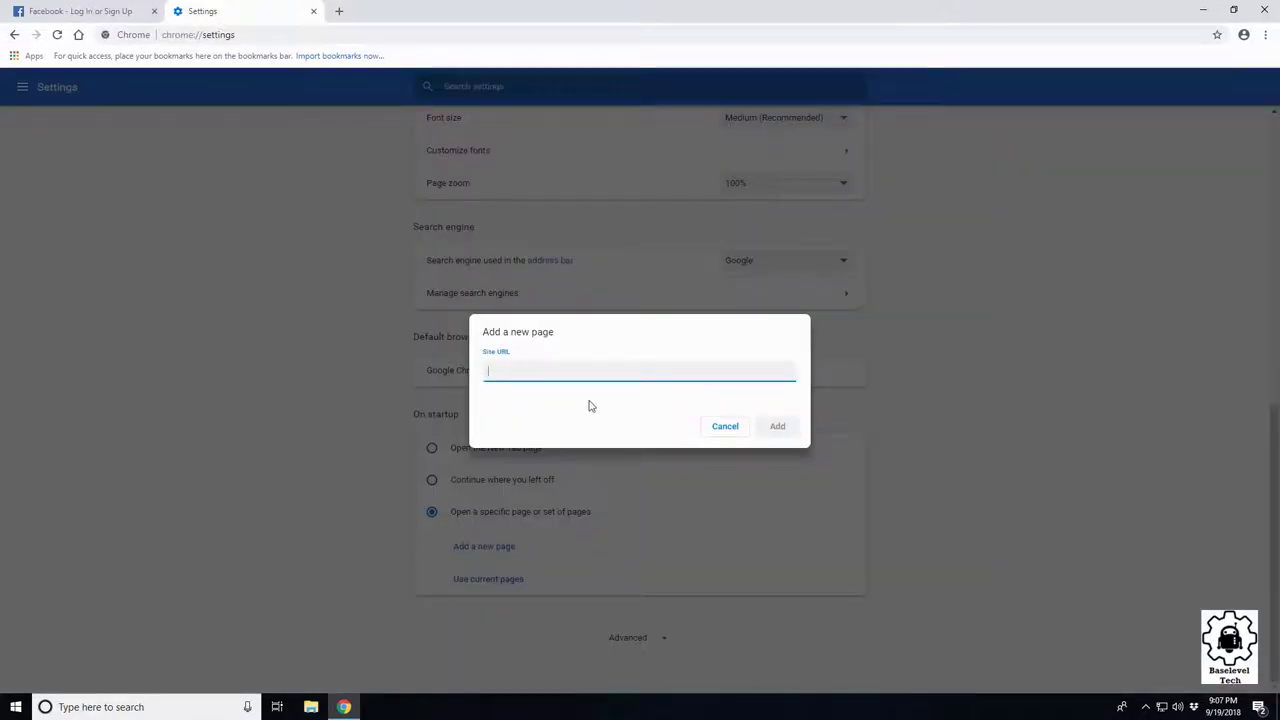
pyautogui.write('google.com')
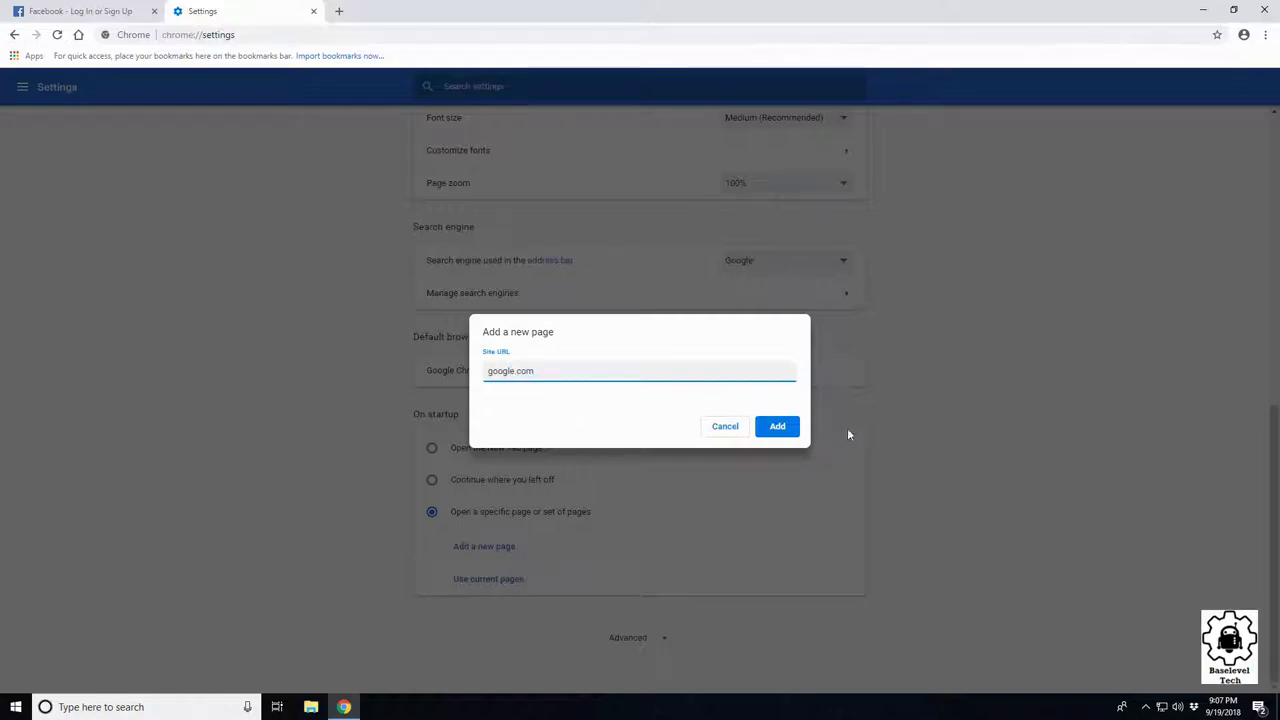
pyautogui.click(777, 426)
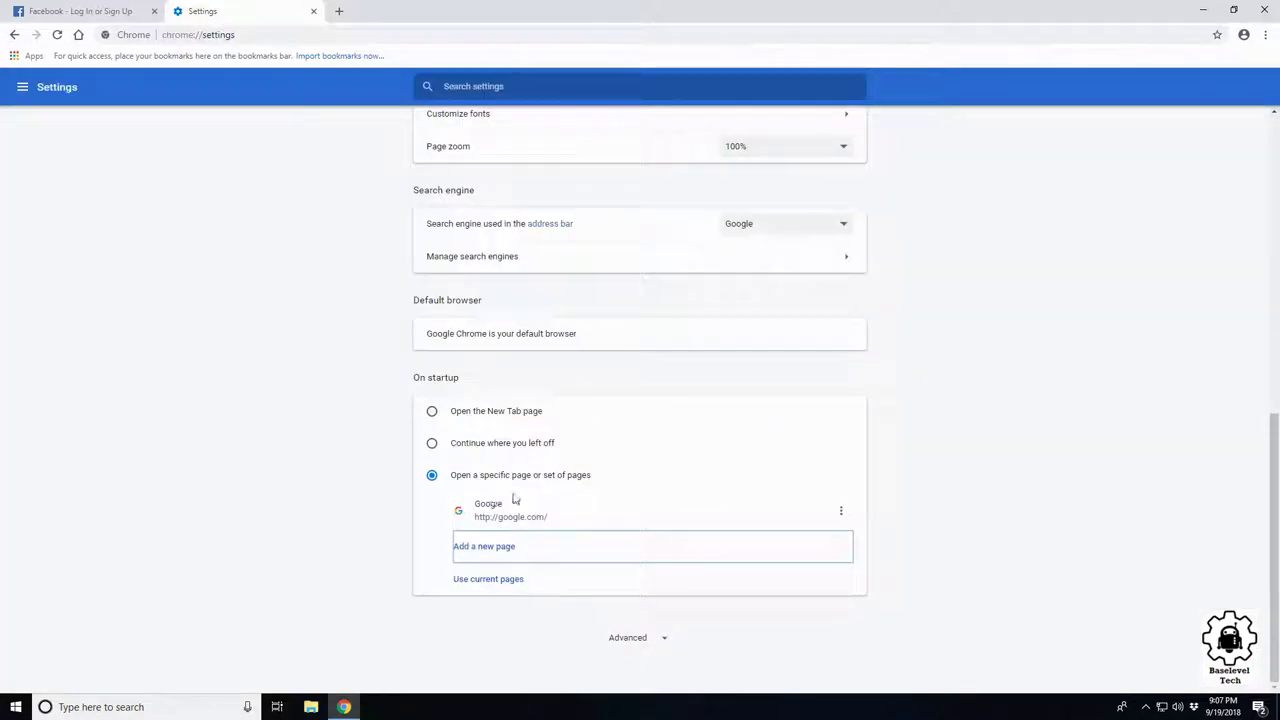
pyautogui.click(505, 547)
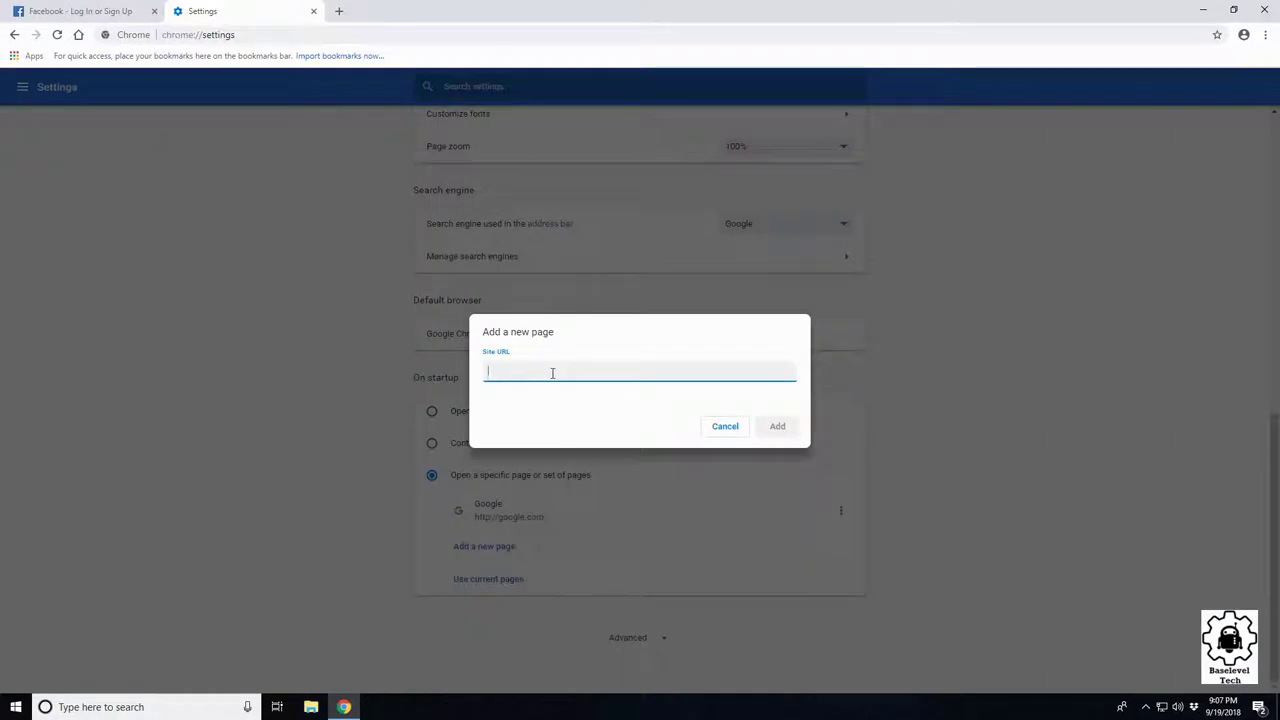
pyautogui.write('yahoo.com')
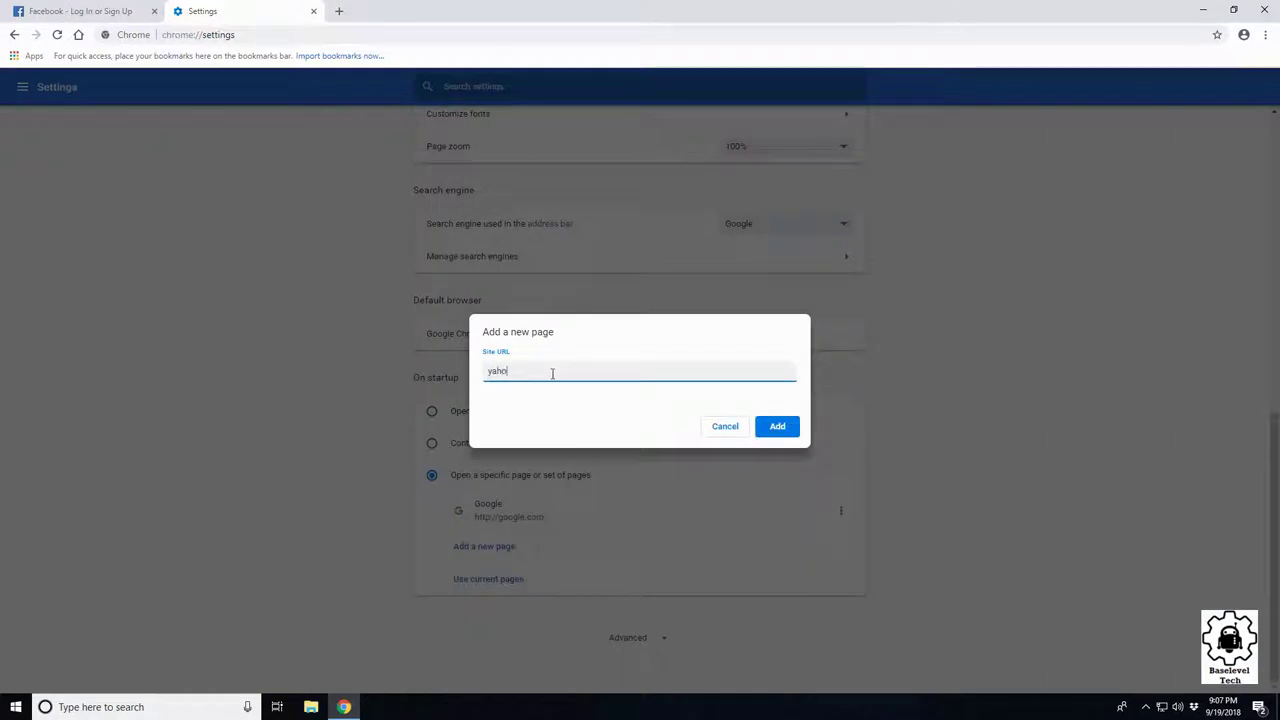
pyautogui.click(777, 427)
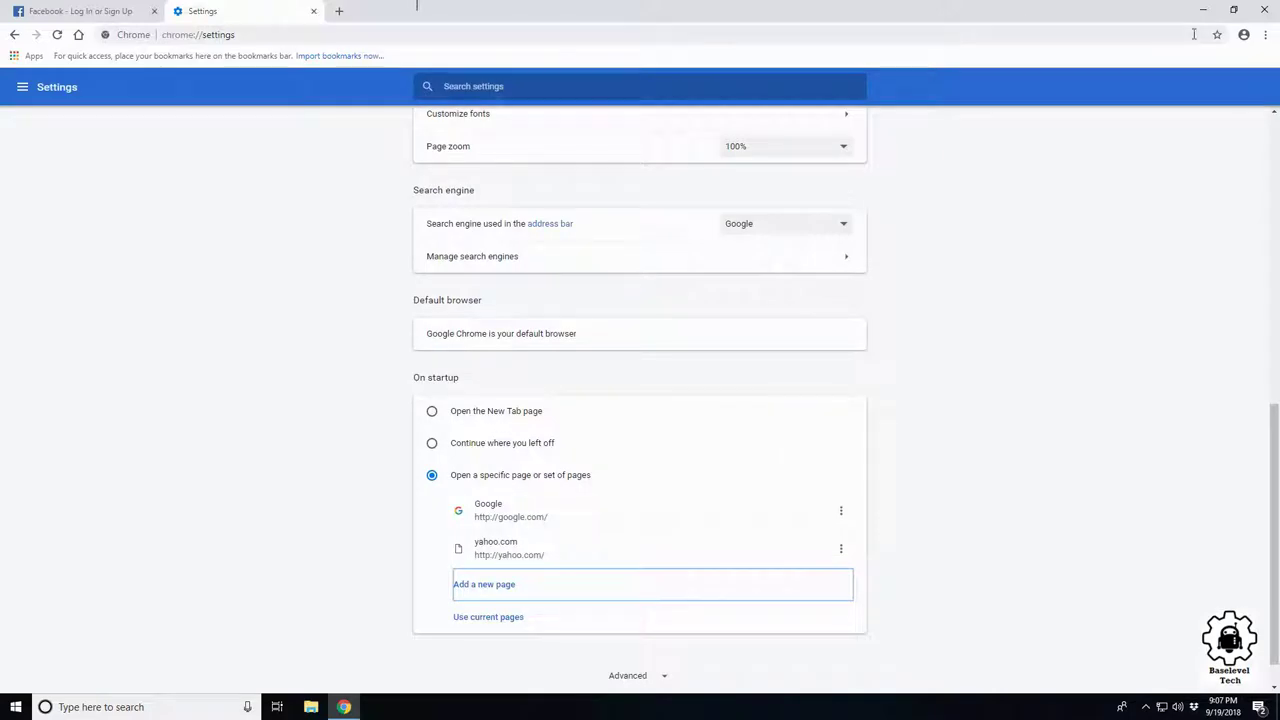
pyautogui.click(1264, 10)
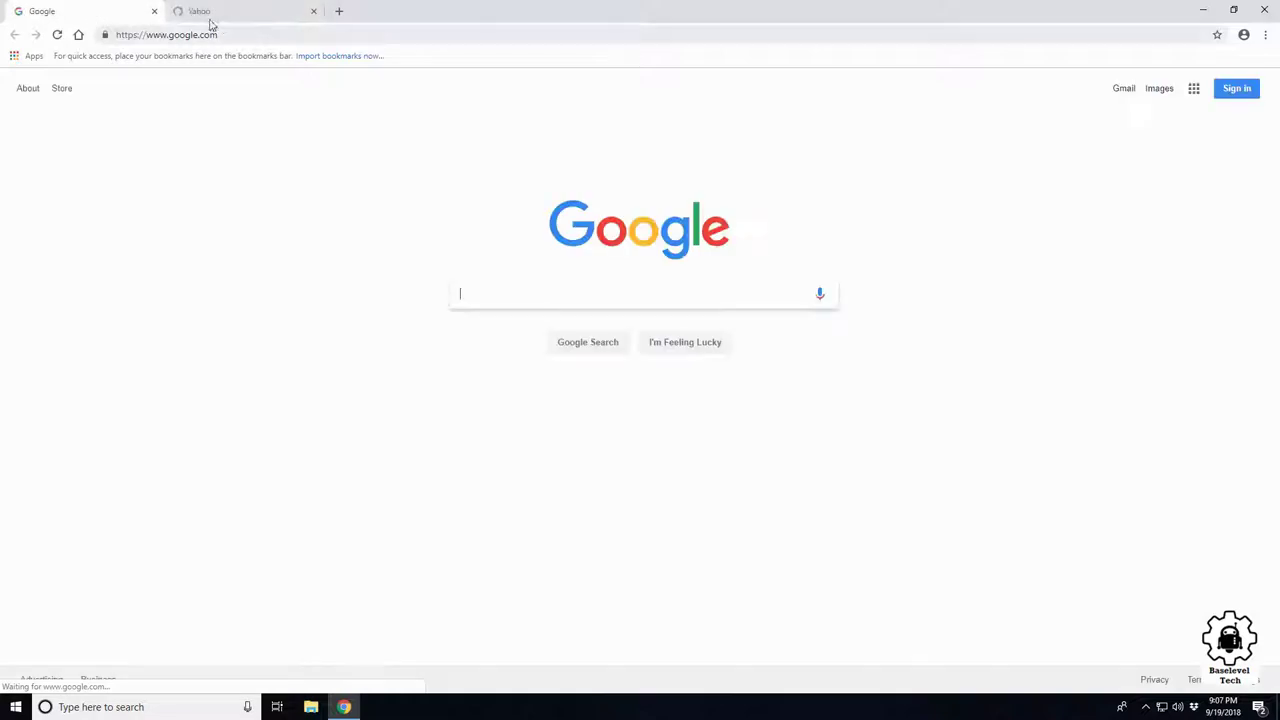
# - Check the Yahoo and Google startup tabs, then open Settings from the Google tab
pyautogui.click(206, 12)
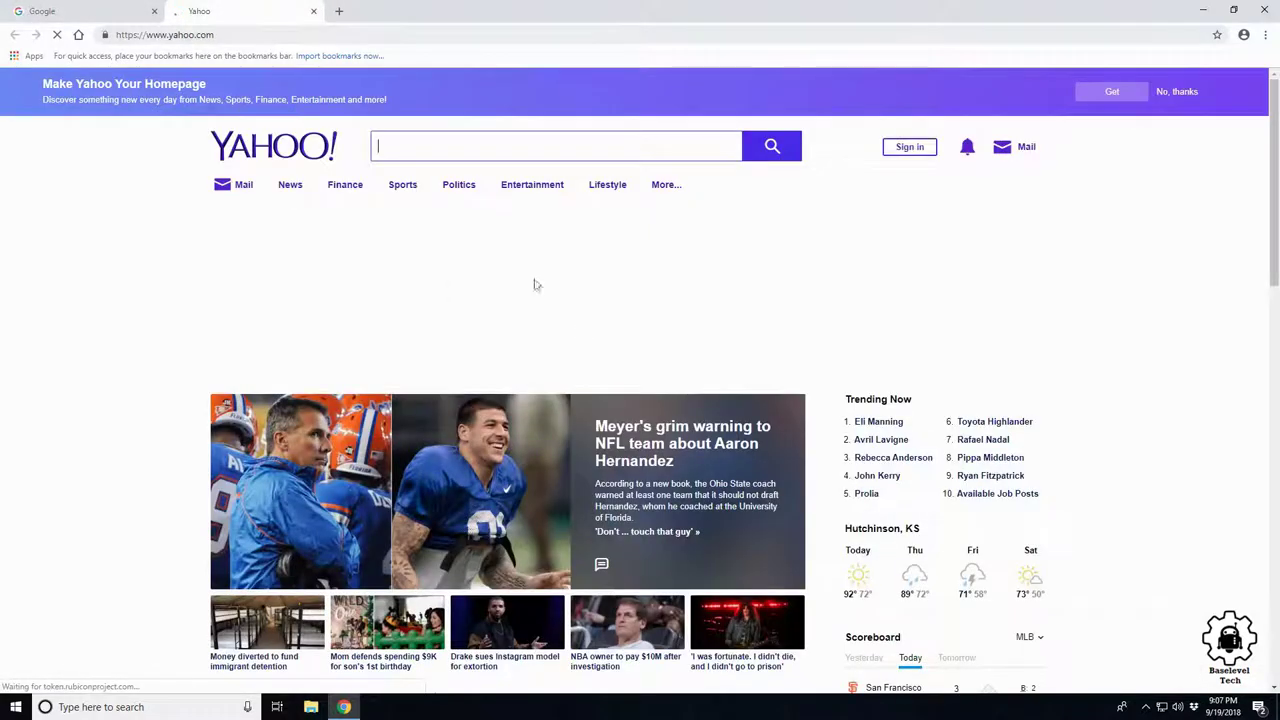
pyautogui.click(127, 18)
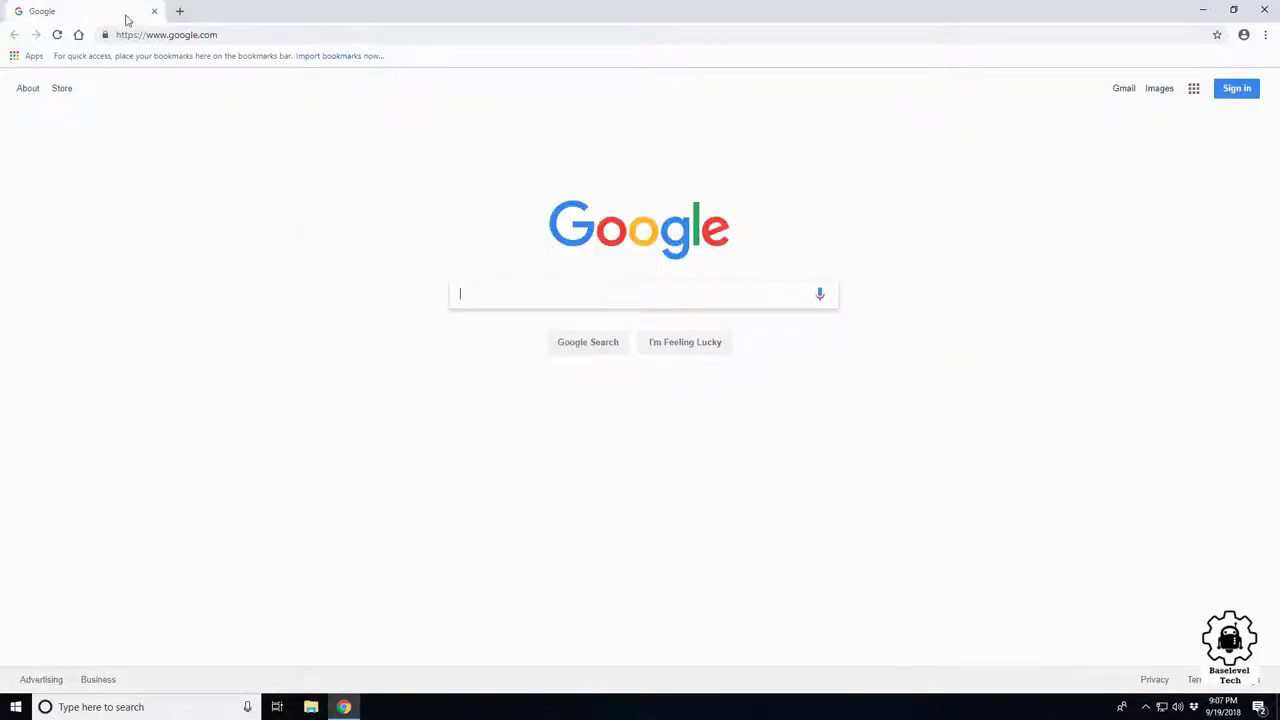
pyautogui.click(1260, 34)
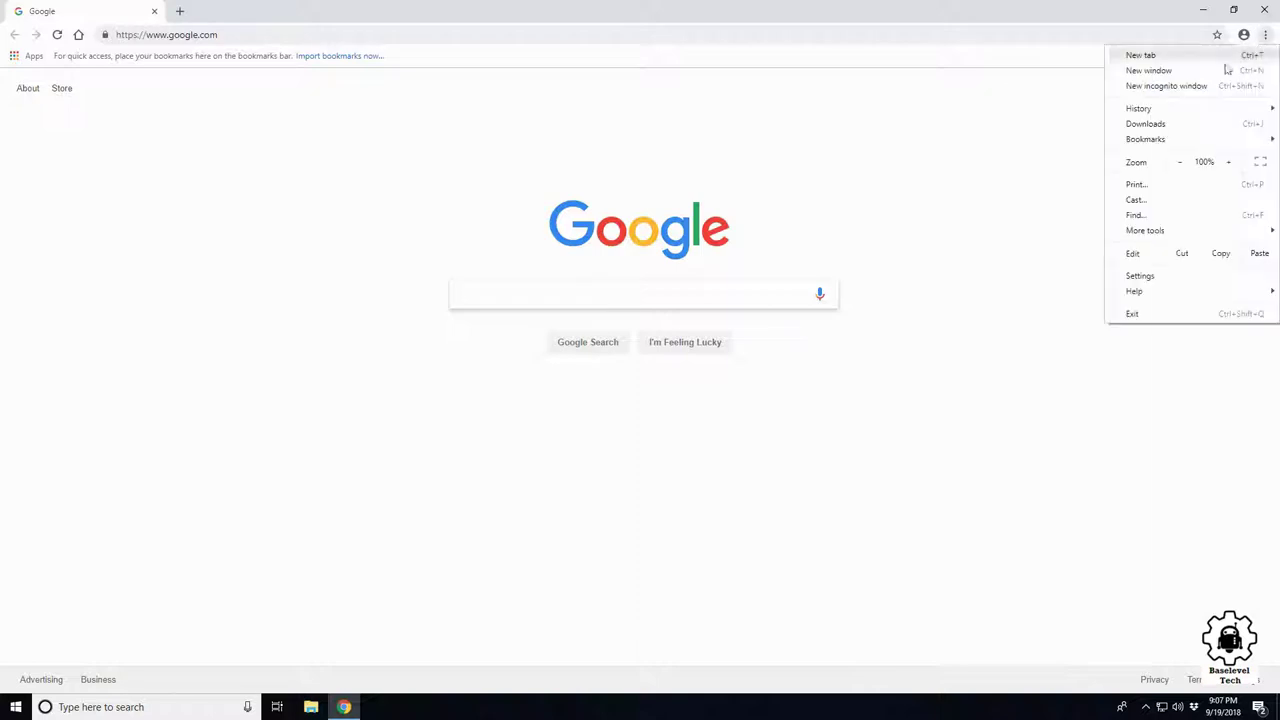
pyautogui.click(1142, 276)
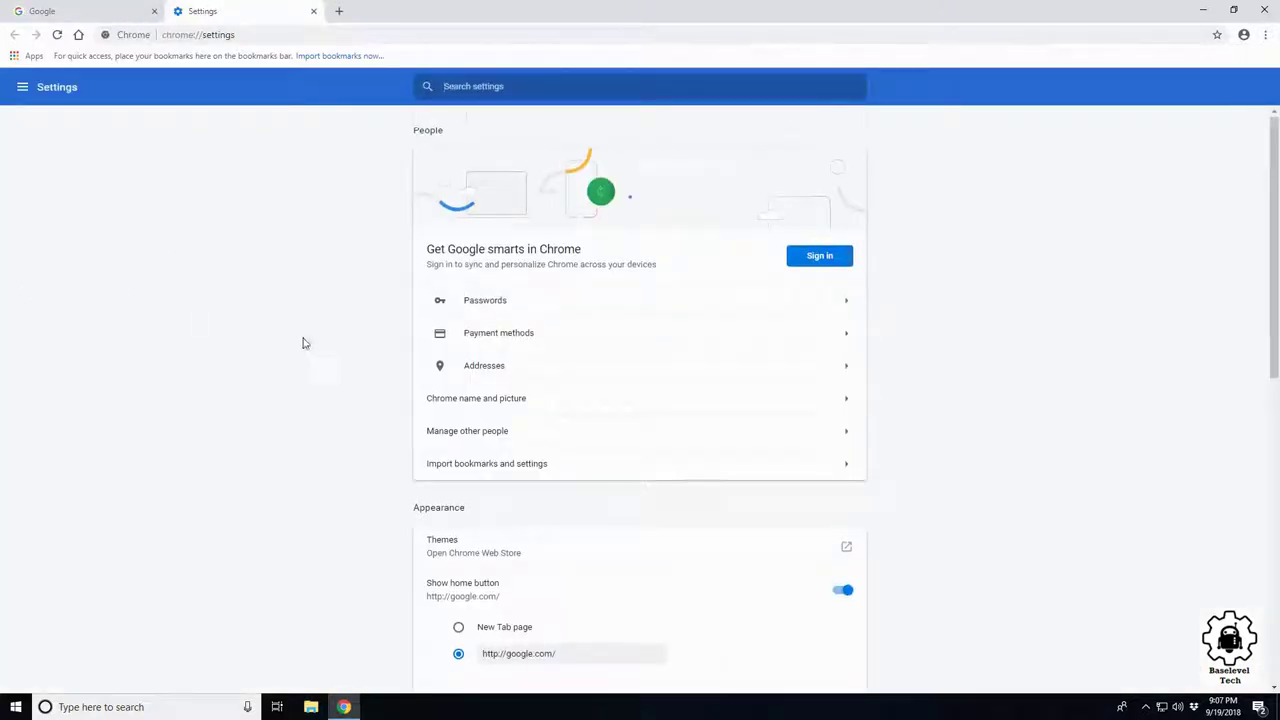
# - Remove Yahoo from the startup pages, leaving only google.com, and close the Settings tab
pyautogui.scroll(-10, 563, 437)
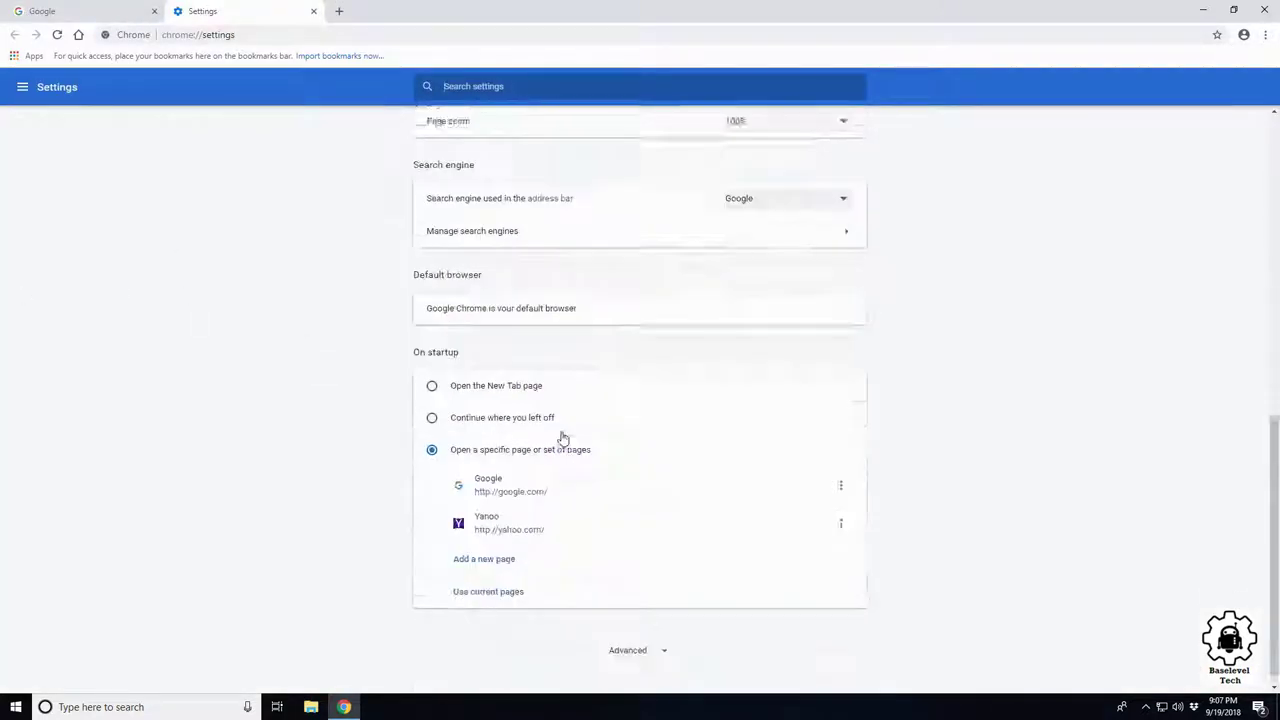
pyautogui.click(841, 511)
pyautogui.click(822, 536)
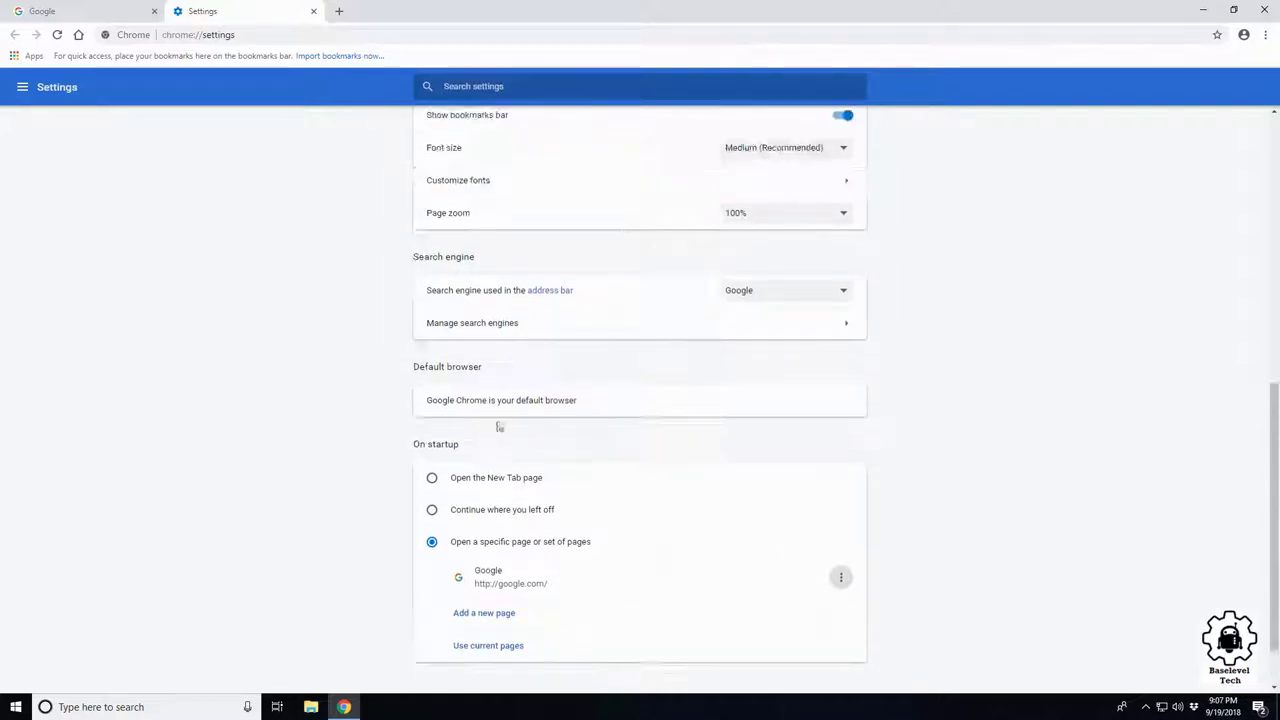
pyautogui.scroll(3, 520, 410)
pyautogui.scroll(1, 533, 431)
pyautogui.scroll(1, 525, 433)
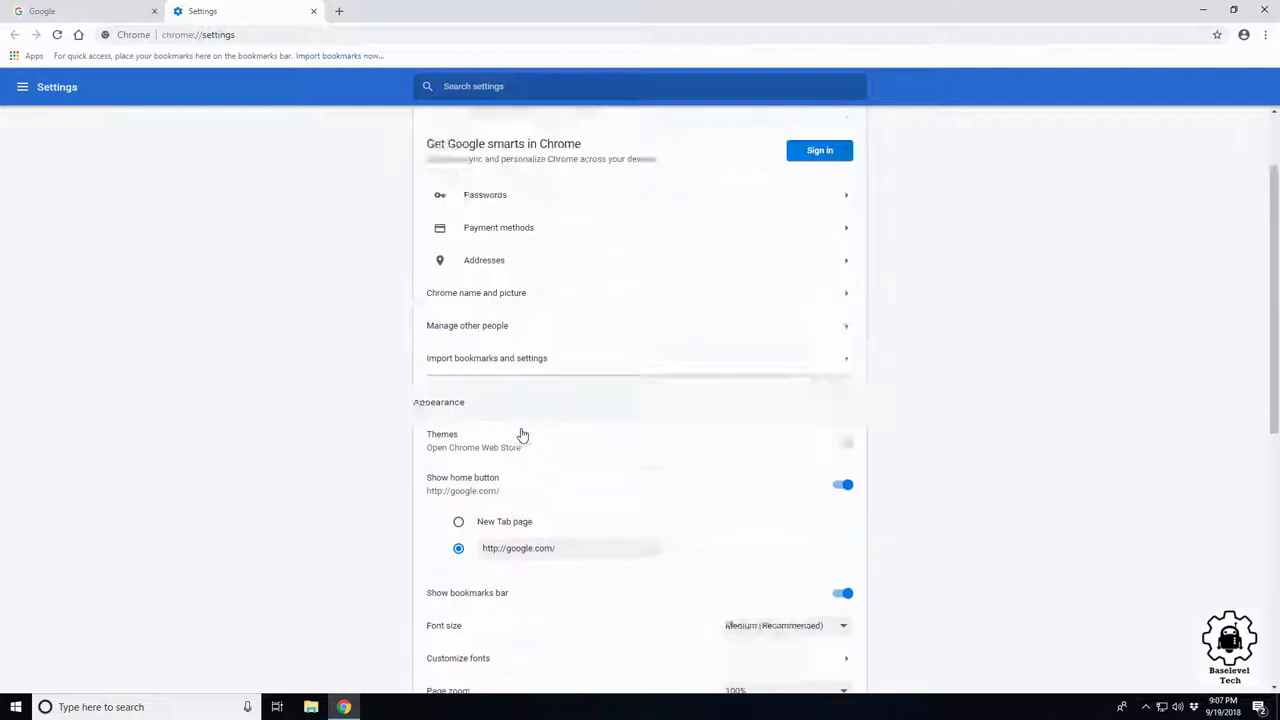
pyautogui.scroll(1, 520, 433)
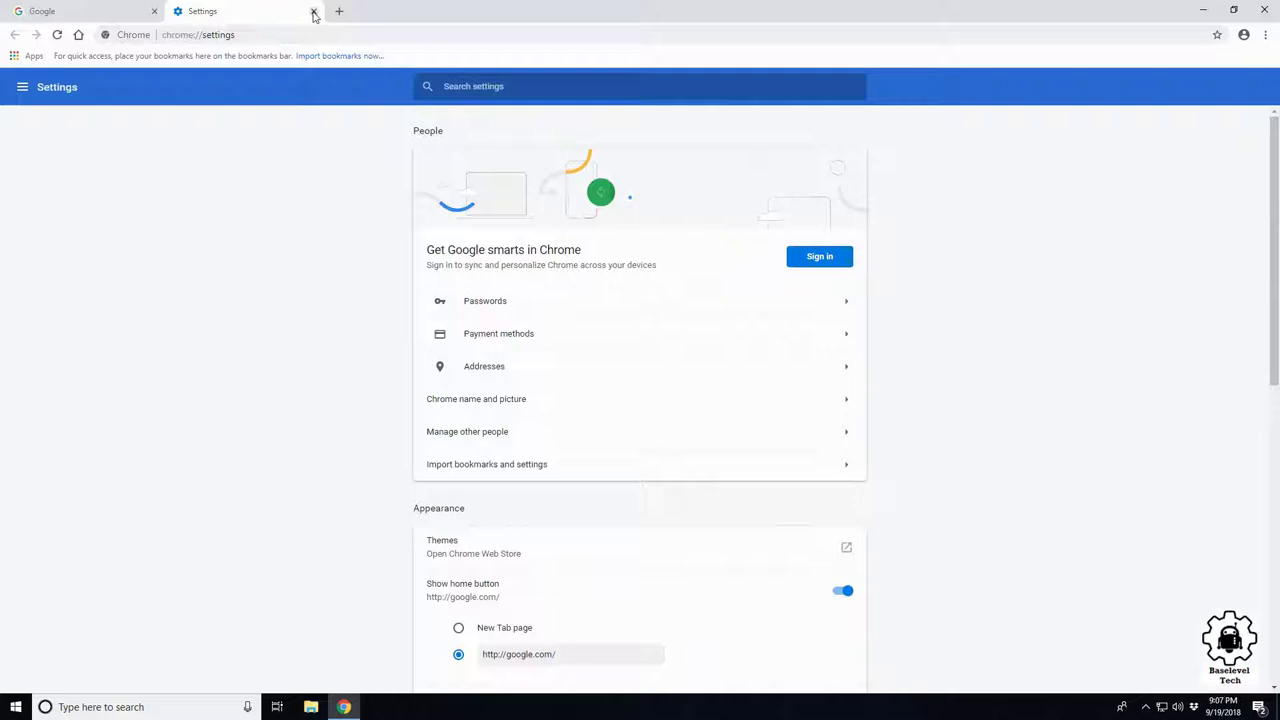
pyautogui.click(313, 12)
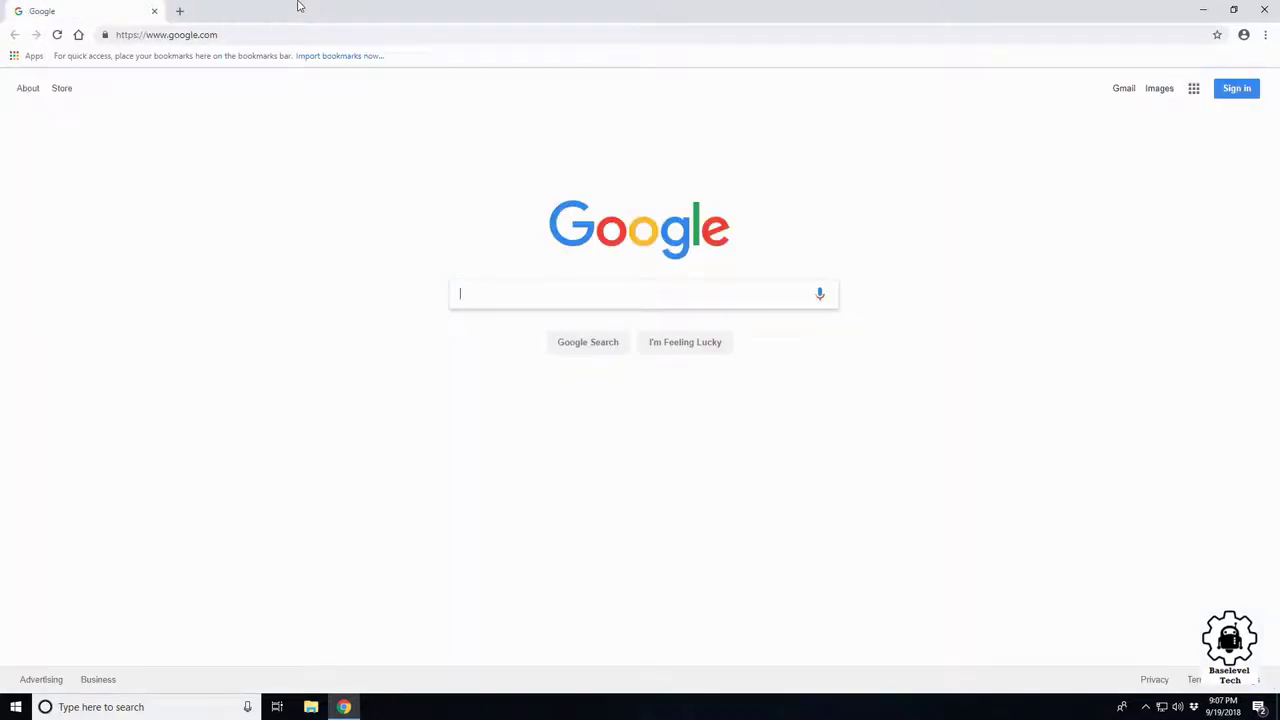